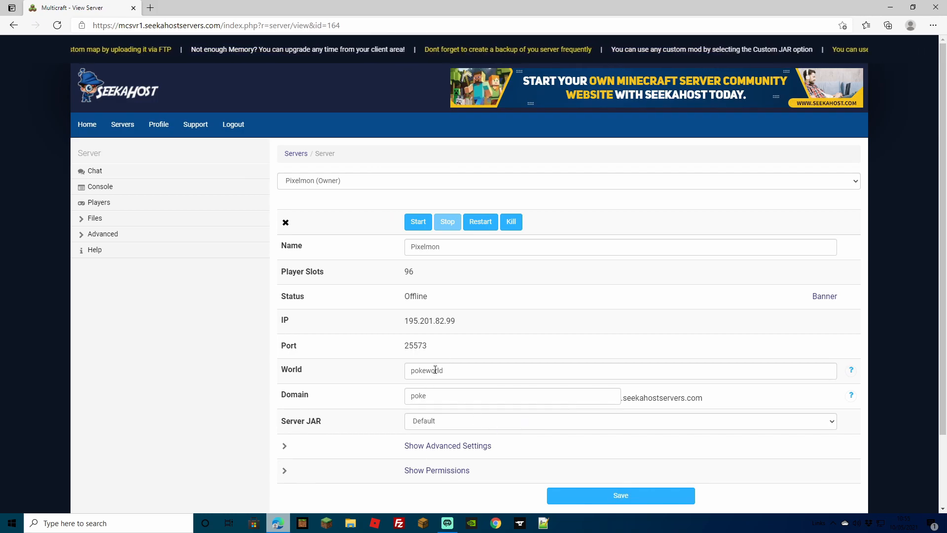
Open the Pixelmon server's setup page and enable the deletion of all server files.
{"action": "left_click", "coordinate": [96, 218]}
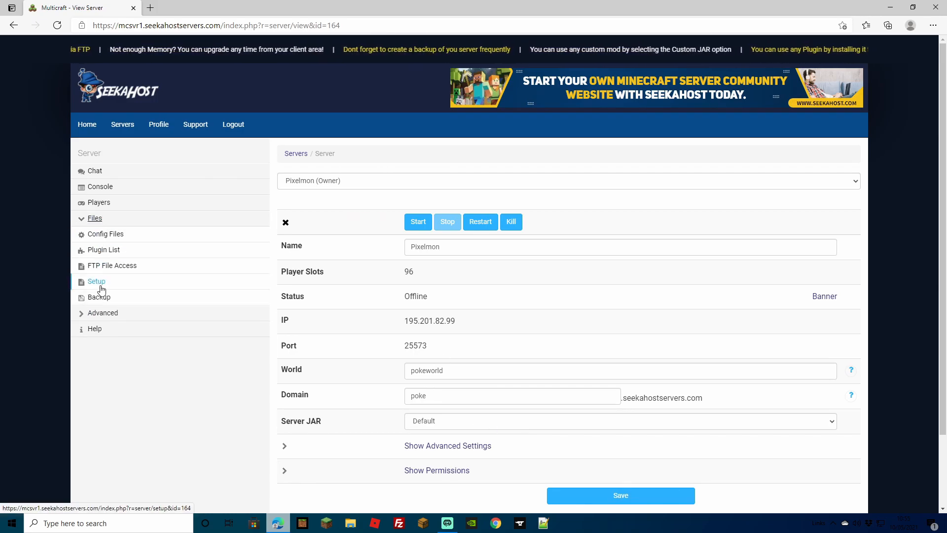
{"action": "left_click", "coordinate": [98, 283]}
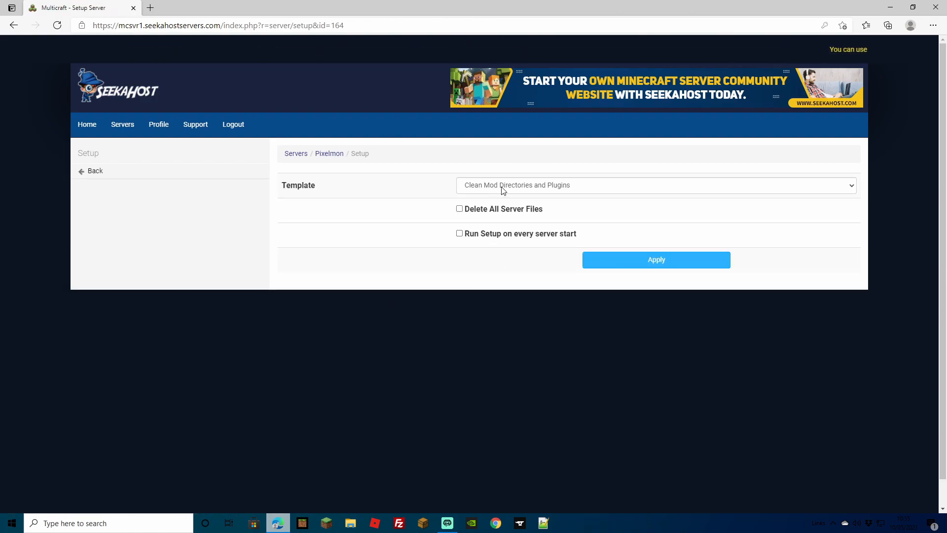
{"action": "left_click", "coordinate": [460, 209]}
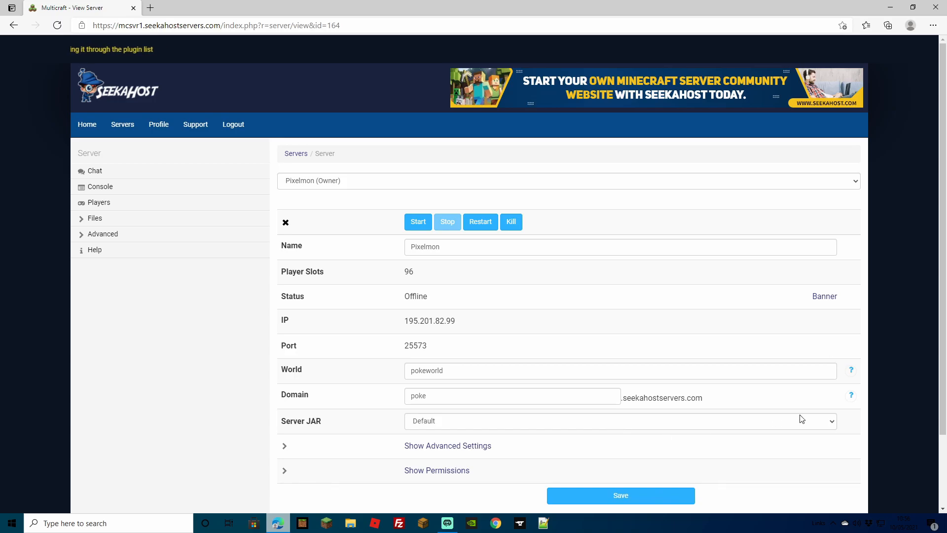
Save Forge 1.12.2 as the Pixelmon server's JAR and start the server.
{"action": "left_click", "coordinate": [830, 422]}
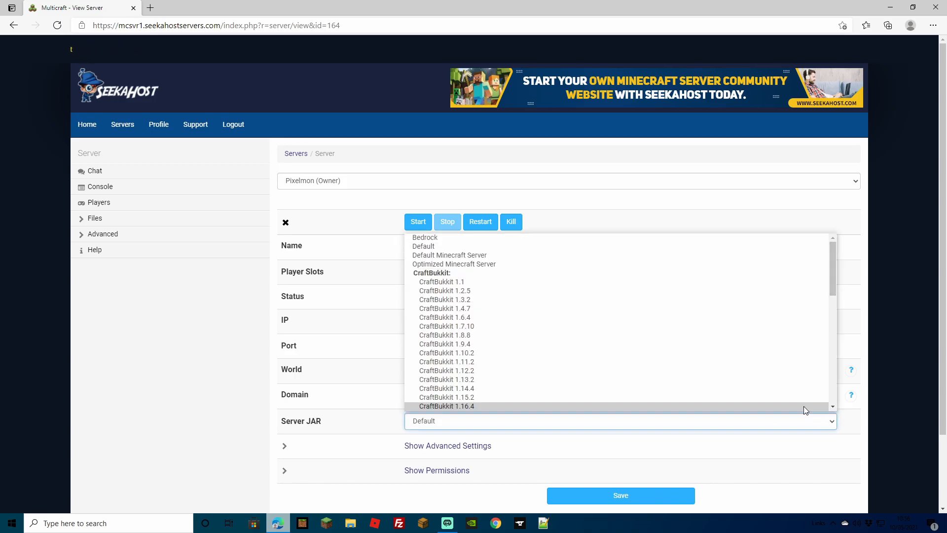
{"action": "scroll", "coordinate": [580, 325], "scroll_direction": "down", "scroll_amount": 3}
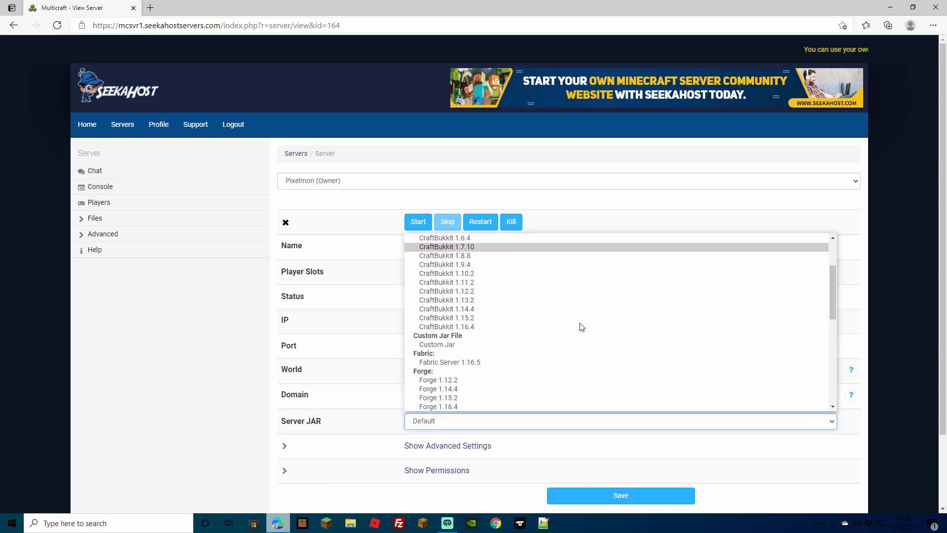
{"action": "scroll", "coordinate": [579, 322], "scroll_direction": "down", "scroll_amount": 2}
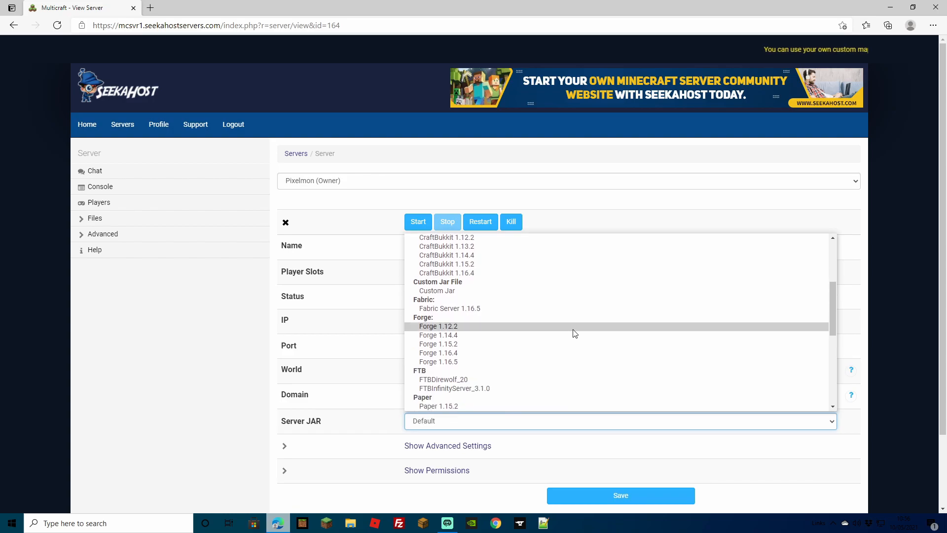
{"action": "left_click", "coordinate": [423, 328]}
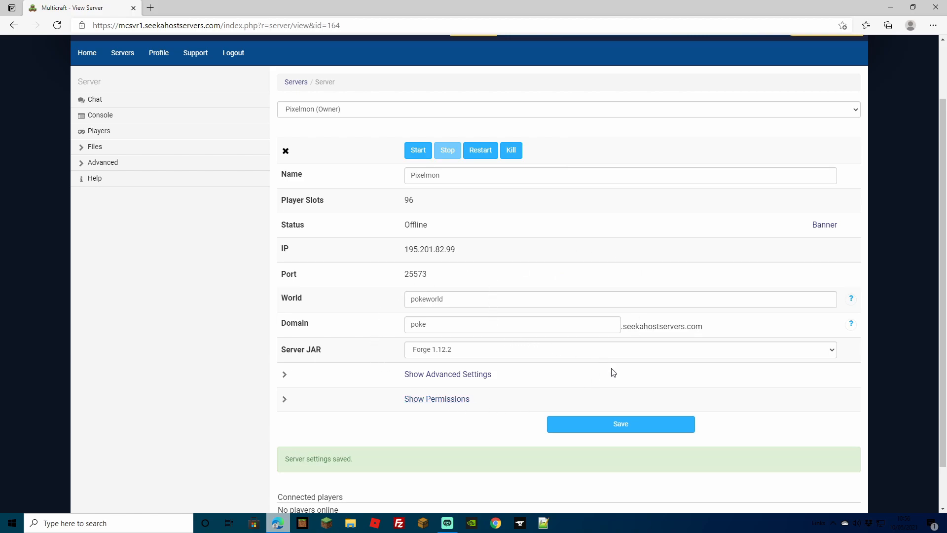
{"action": "left_click", "coordinate": [617, 424]}
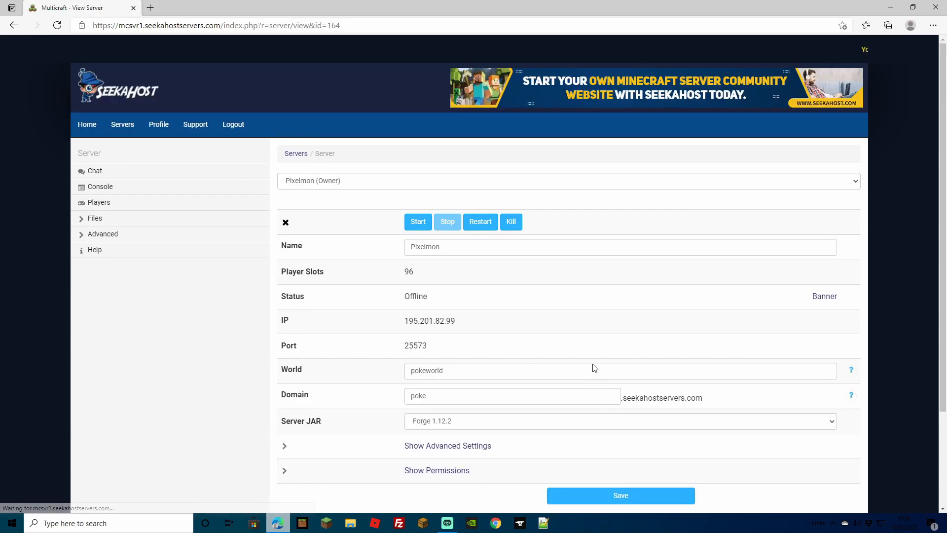
{"action": "left_click", "coordinate": [418, 222]}
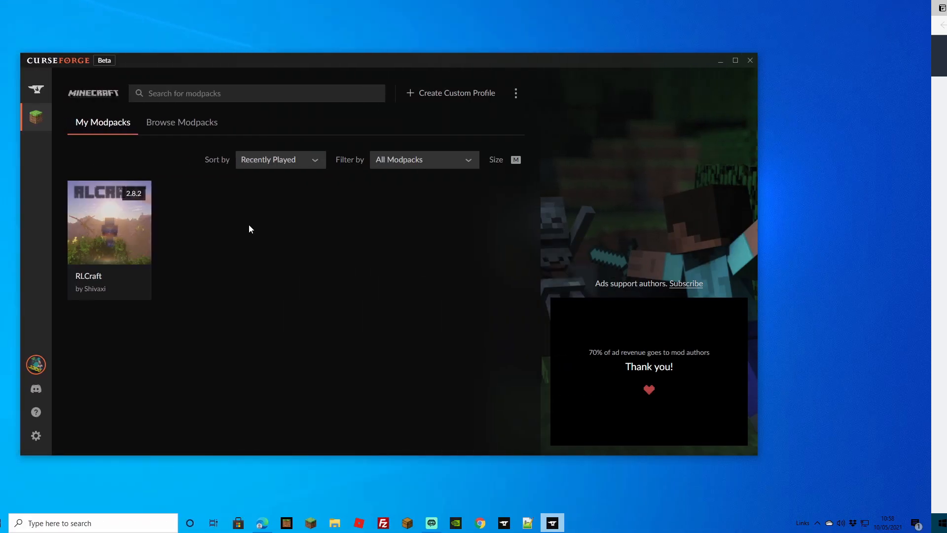
Switch to CurseForge and open the list of Minecraft modpacks to browse.
{"action": "left_click", "coordinate": [183, 125]}
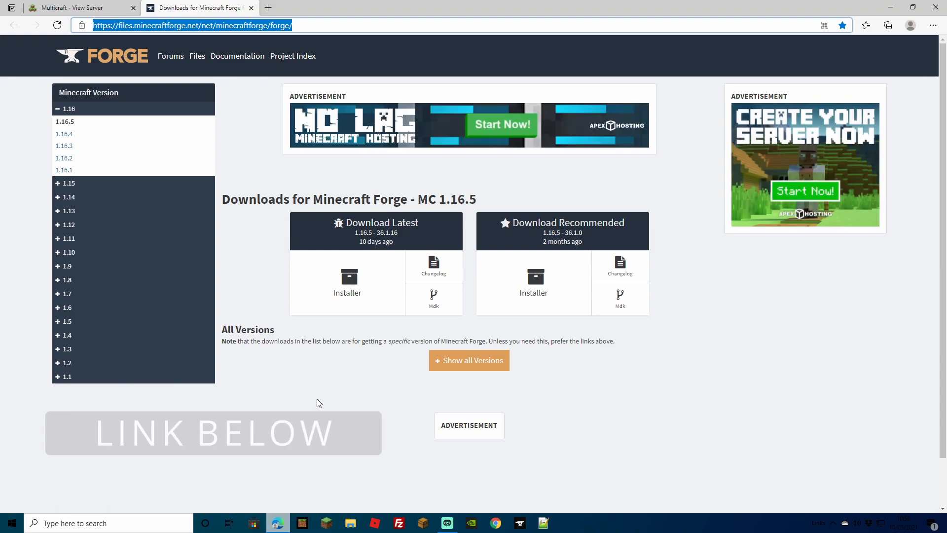
Switch to the Minecraft Forge download site in the browser and open the downloads for Minecraft 1.12.2.
{"action": "left_click", "coordinate": [69, 226]}
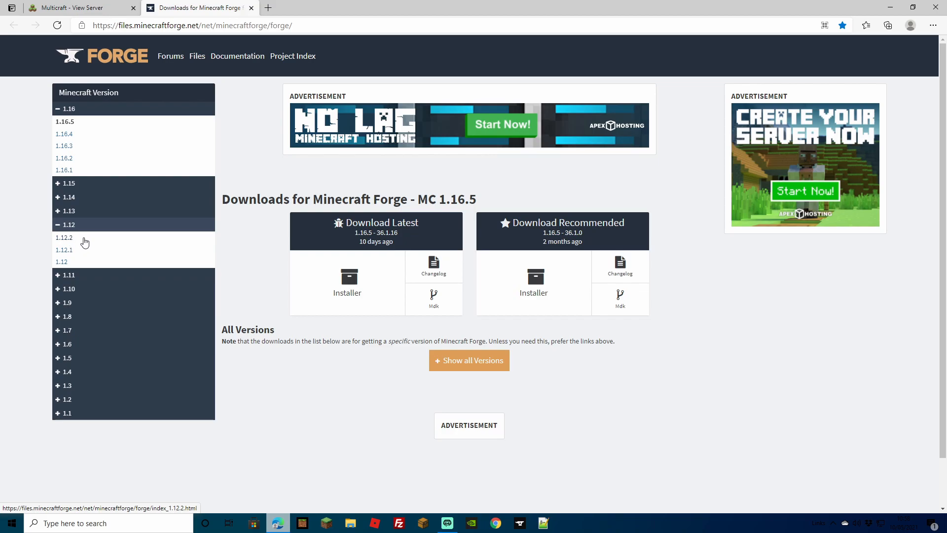
{"action": "left_click", "coordinate": [78, 239]}
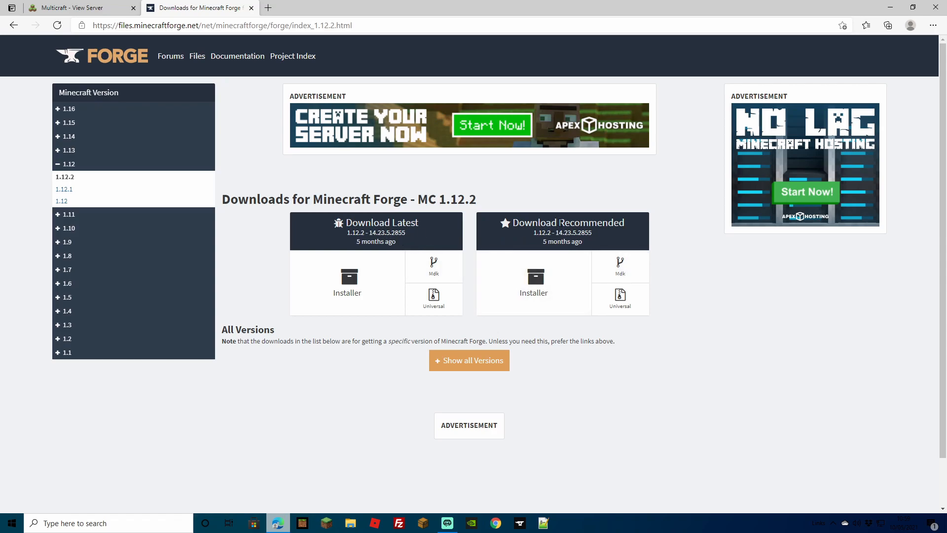
{"action": "left_click_drag", "start_coordinate": [556, 232], "coordinate": [590, 232]}
{"action": "left_click", "coordinate": [572, 231]}
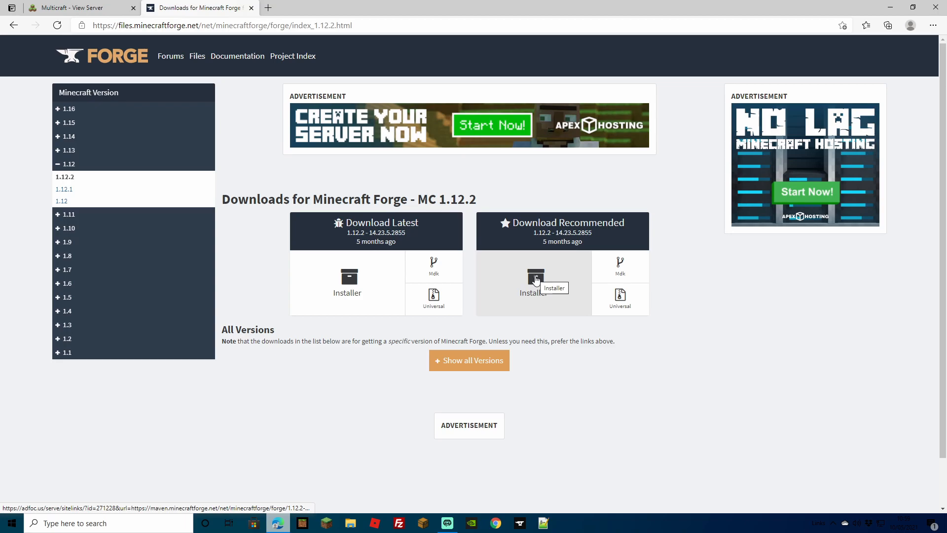
Download the recommended Forge 1.12.2 installer, skipping the advertisement and keeping the blocked file.
{"action": "left_click", "coordinate": [536, 279]}
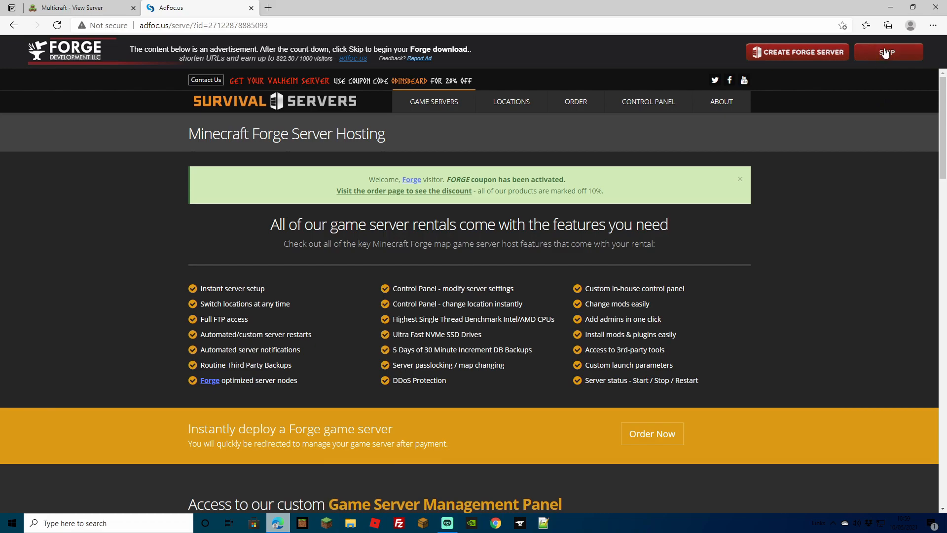
{"action": "left_click", "coordinate": [885, 54]}
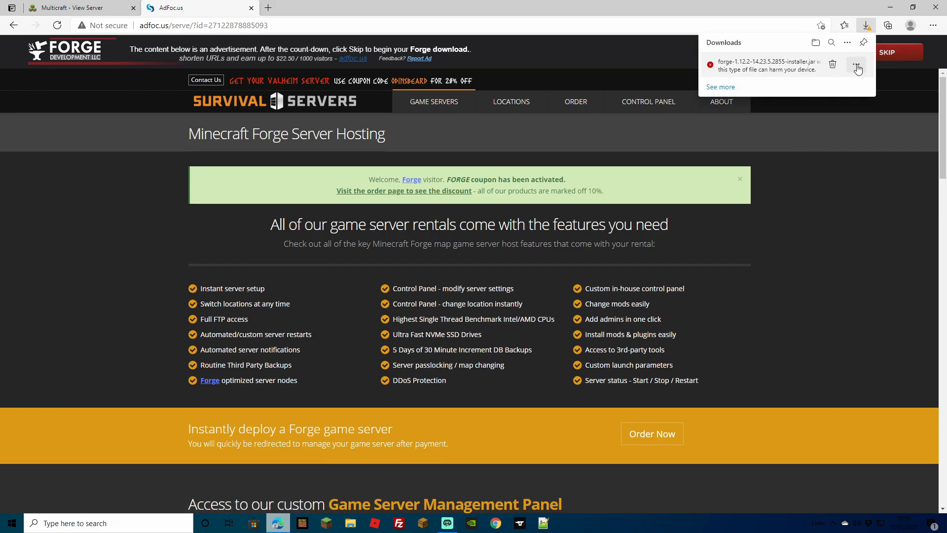
{"action": "left_click", "coordinate": [857, 67]}
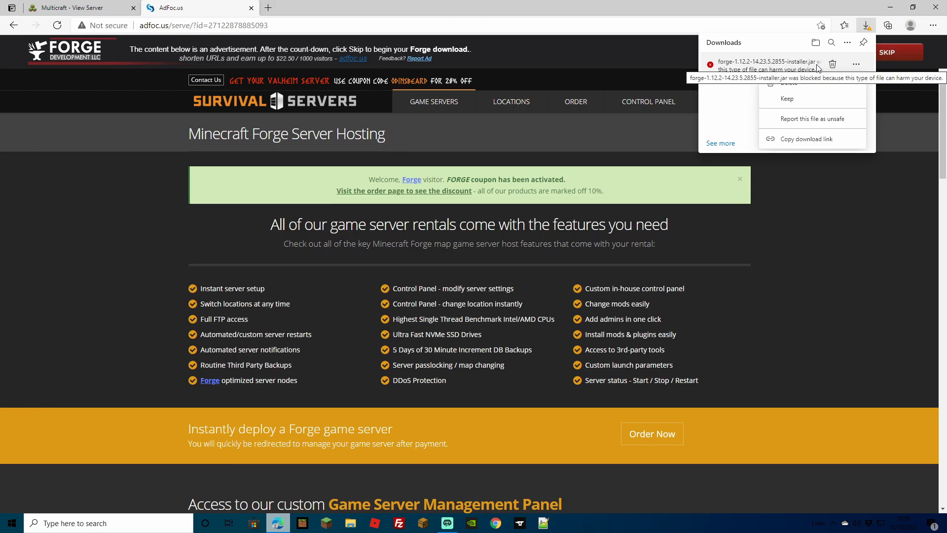
{"action": "left_click", "coordinate": [788, 98]}
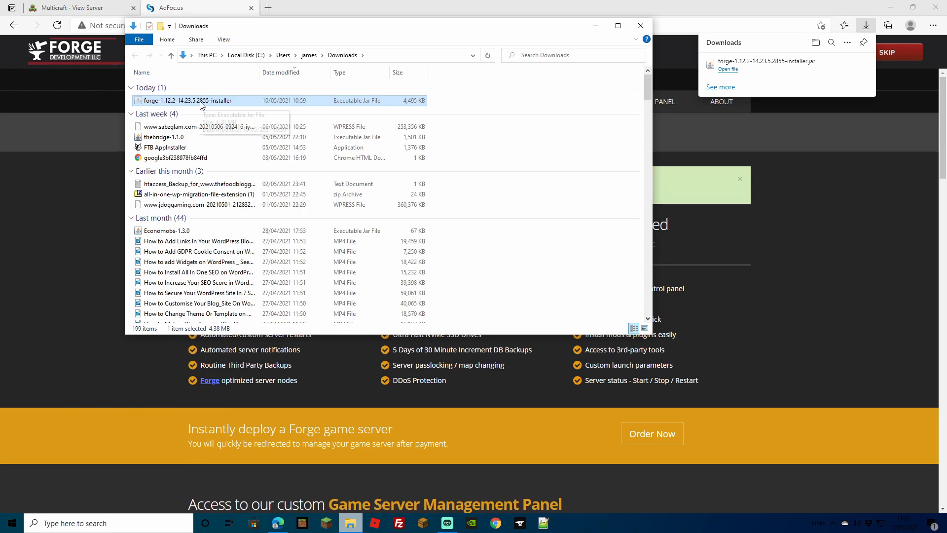
Move the forge-1.12.2-14.23.5.2855-installer file from Downloads into the desktop's Pixelmon Folder and close the advertisement page.
{"action": "right_click", "coordinate": [201, 102]}
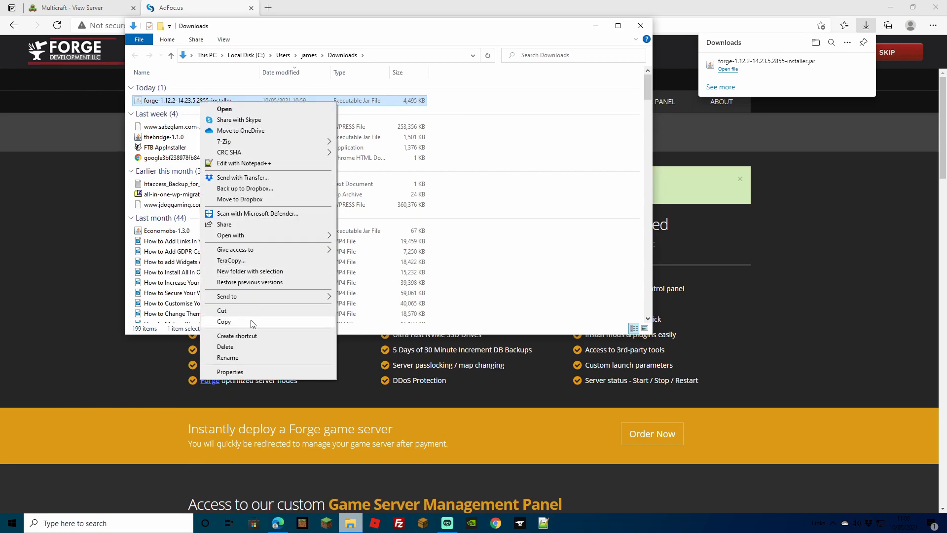
{"action": "left_click", "coordinate": [239, 310]}
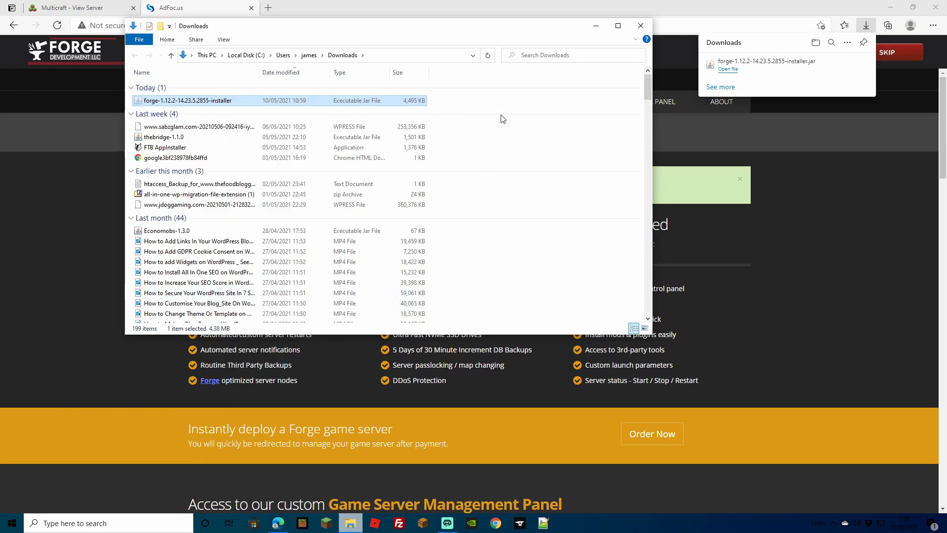
{"action": "left_click", "coordinate": [171, 56]}
{"action": "left_click", "coordinate": [171, 55]}
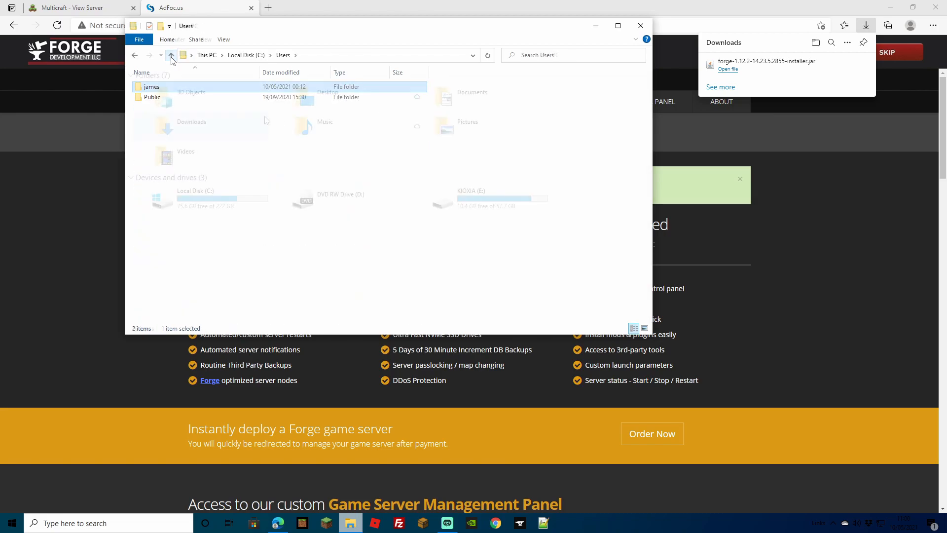
{"action": "left_click", "coordinate": [206, 55]}
{"action": "left_click", "coordinate": [339, 94]}
{"action": "double_click", "coordinate": [339, 94]}
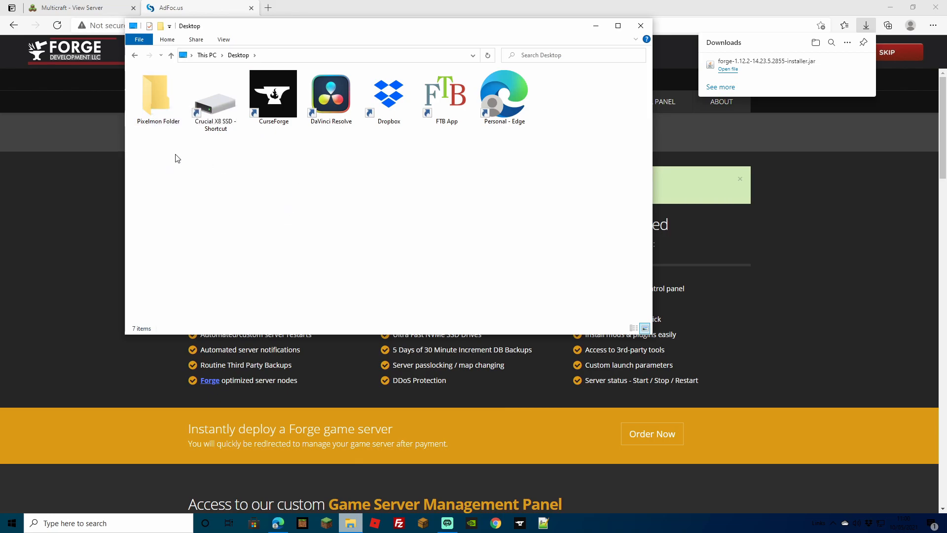
{"action": "double_click", "coordinate": [158, 92]}
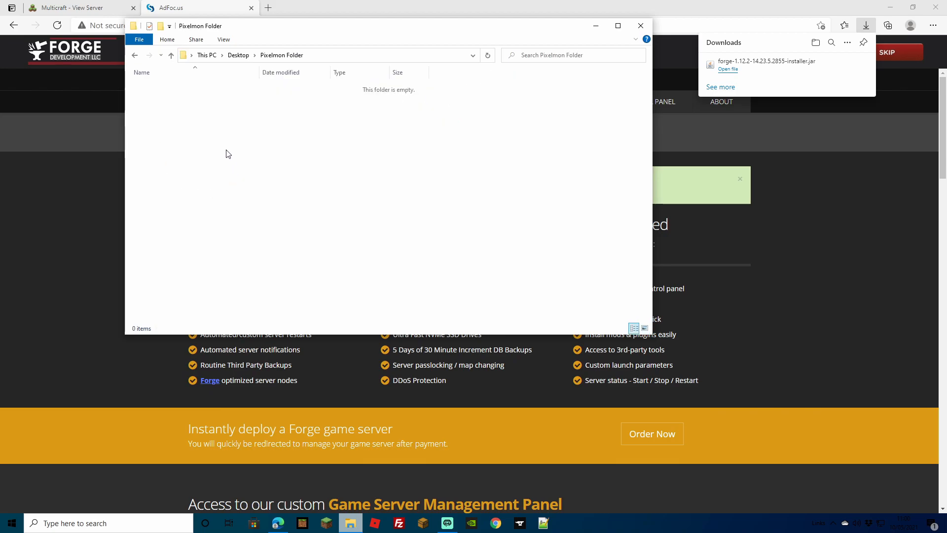
{"action": "right_click", "coordinate": [218, 133]}
{"action": "left_click", "coordinate": [260, 204]}
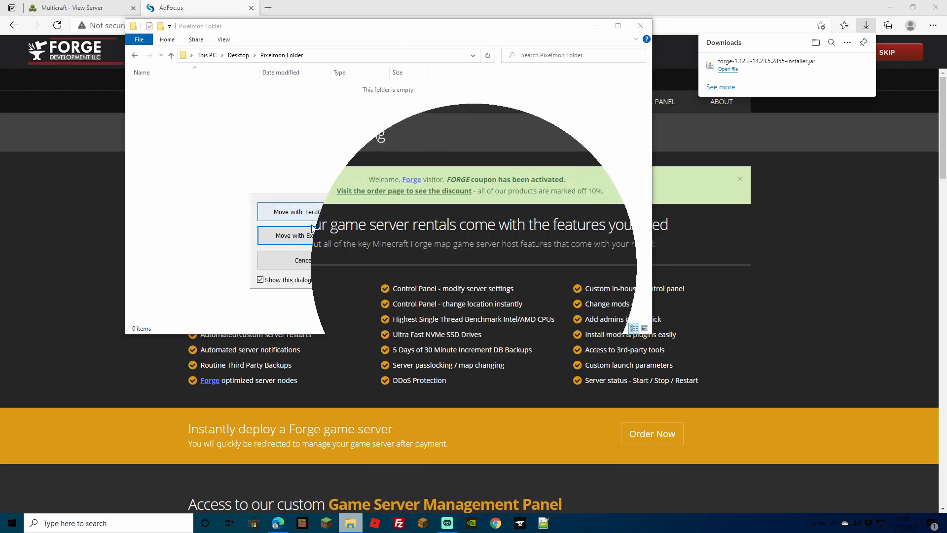
{"action": "left_click", "coordinate": [251, 8]}
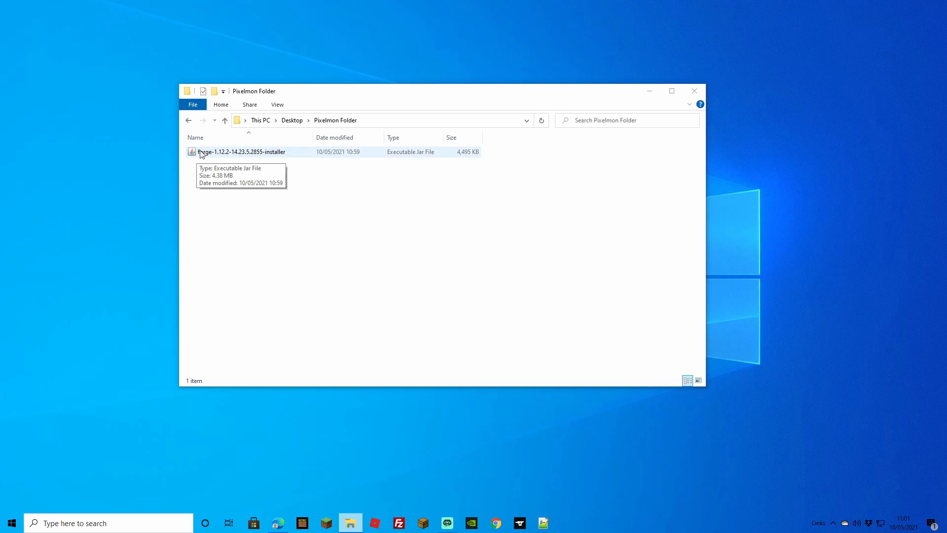
Run the Forge installer from Pixelmon Folder with OpenJDK Platform binary and install the Forge client.
{"action": "right_click", "coordinate": [254, 153]}
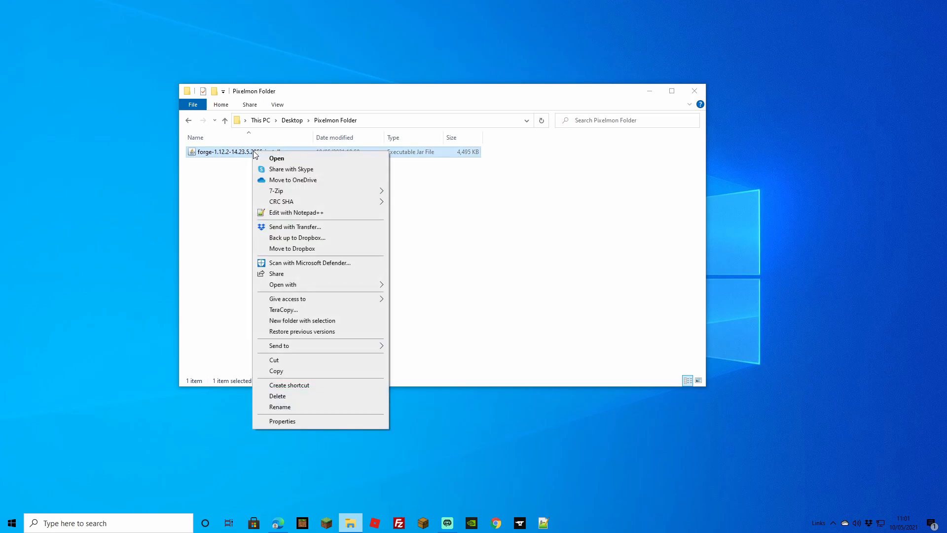
{"action": "mouse_move", "coordinate": [327, 289]}
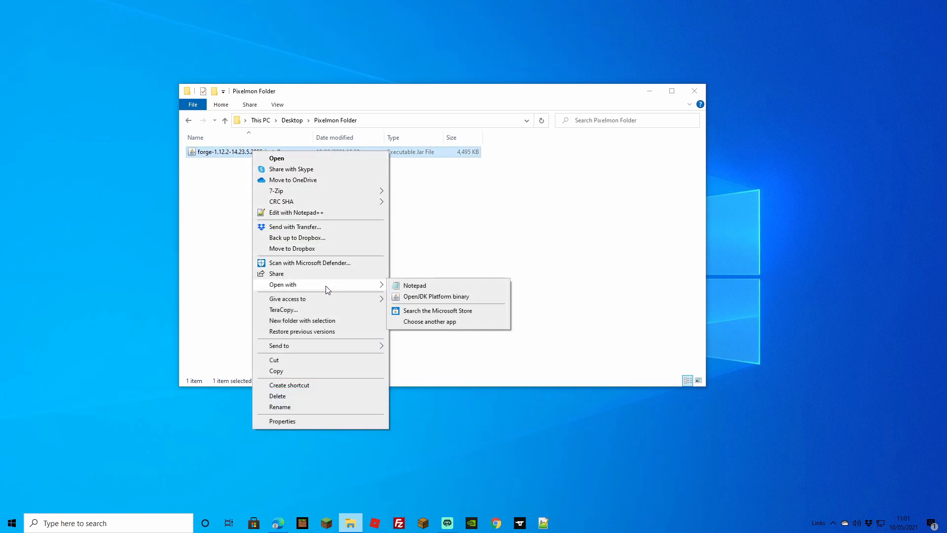
{"action": "left_click", "coordinate": [412, 298]}
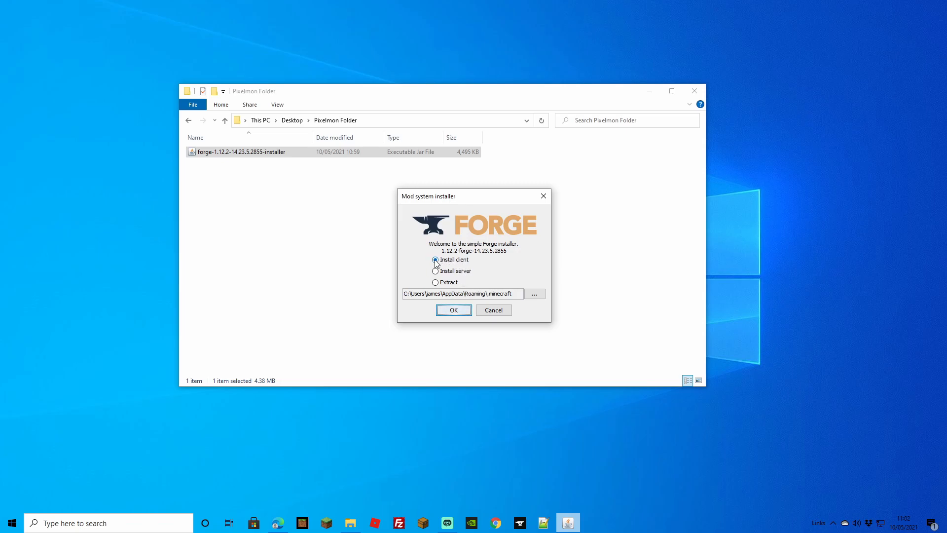
{"action": "left_click", "coordinate": [454, 310]}
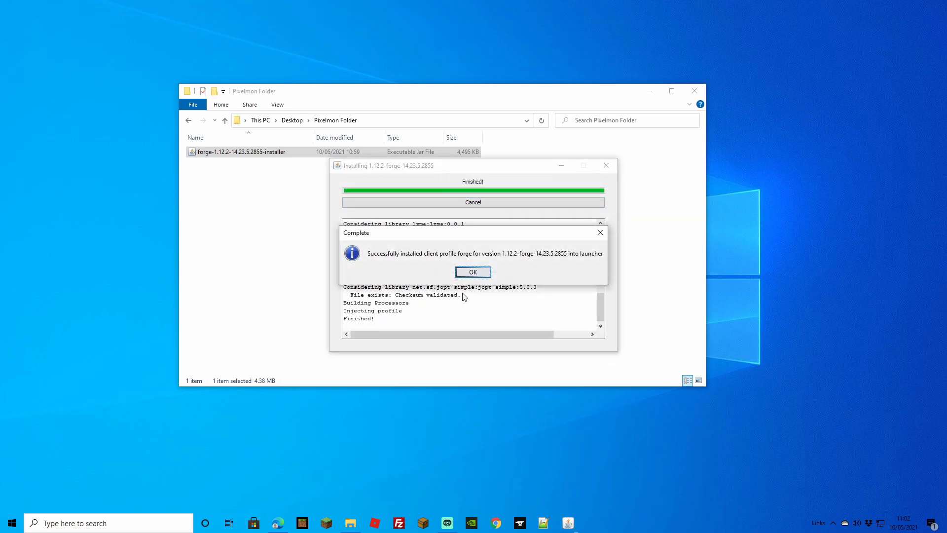
{"action": "left_click", "coordinate": [477, 272]}
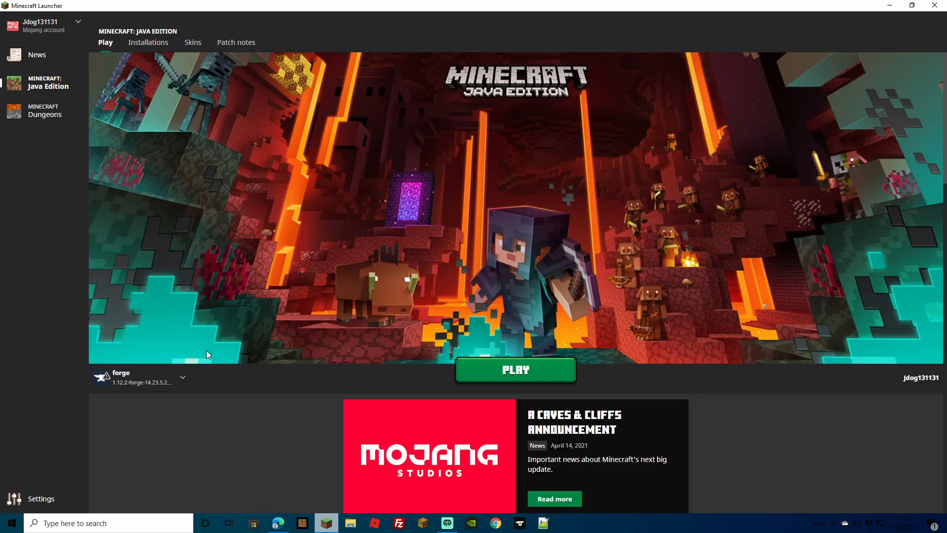
Check the Minecraft Launcher's installations for the forge 1.12.2 profile, then close the launcher.
{"action": "left_click", "coordinate": [180, 381]}
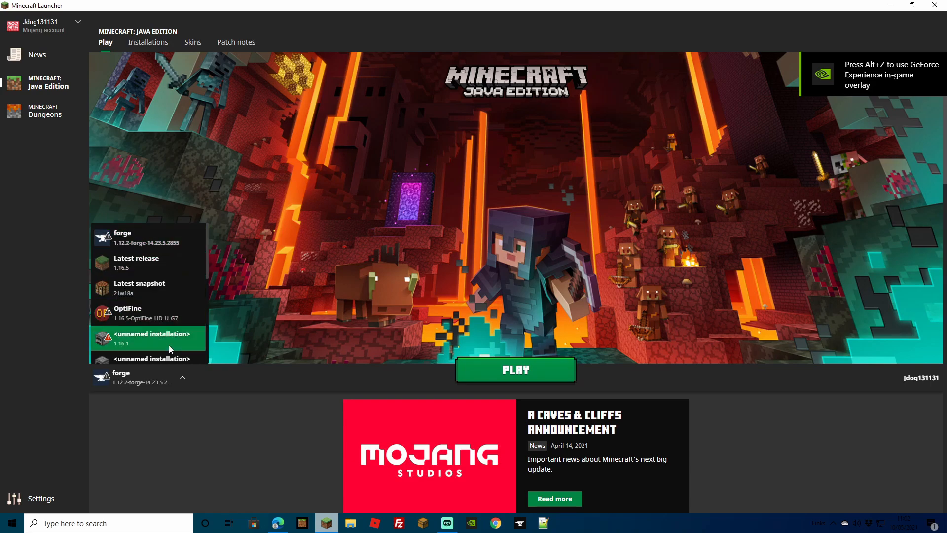
{"action": "left_click", "coordinate": [179, 380]}
{"action": "left_click", "coordinate": [142, 43]}
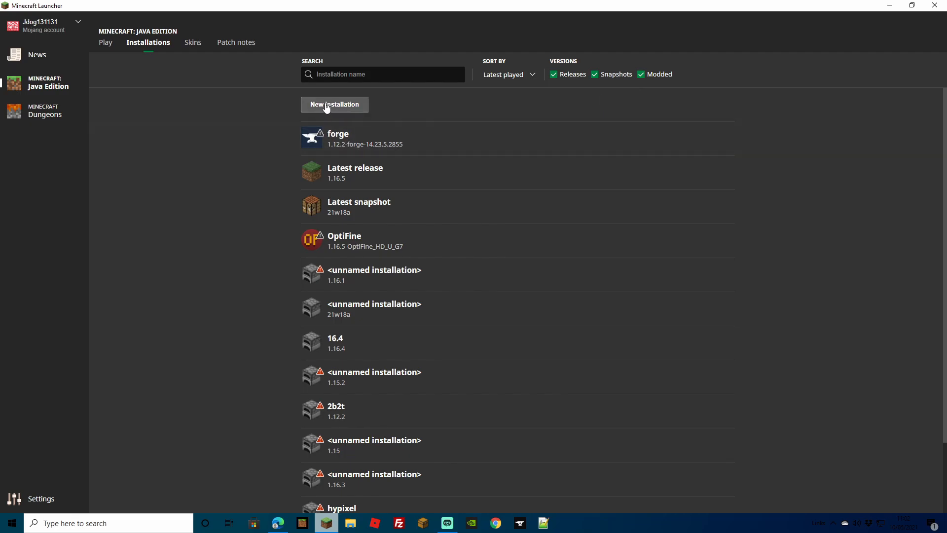
{"action": "mouse_move", "coordinate": [327, 152]}
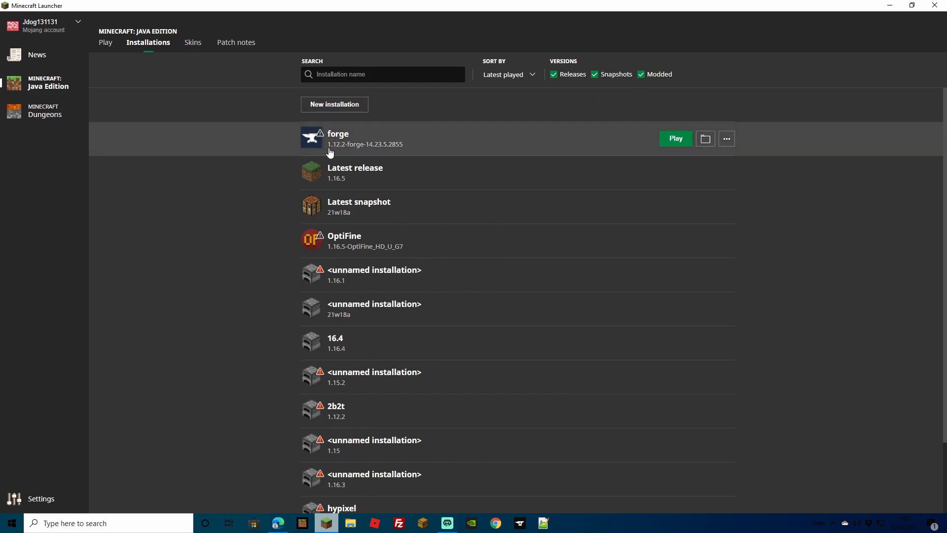
{"action": "left_click", "coordinate": [942, 7]}
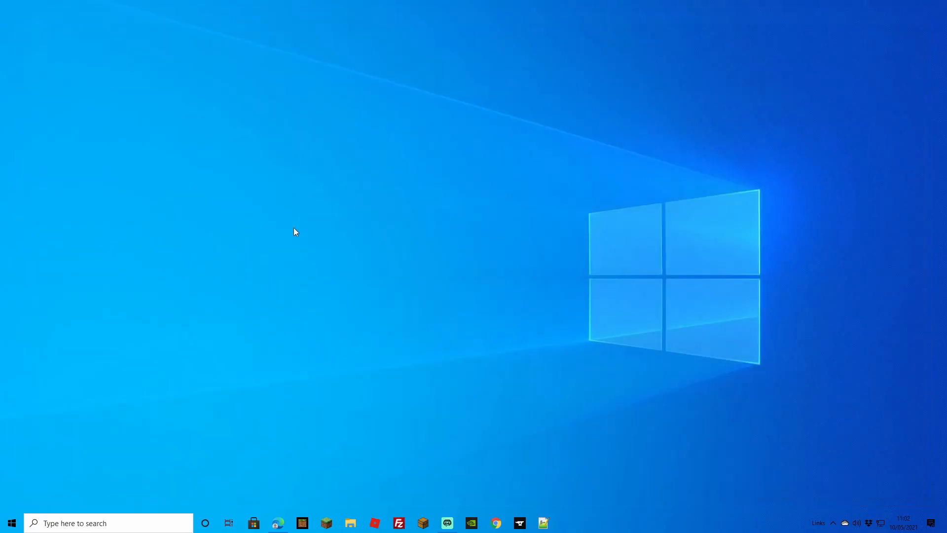
Open the Pixelmon Generations site's download list and check the Forge version required by release 8.4.2.
{"action": "left_click", "coordinate": [275, 525]}
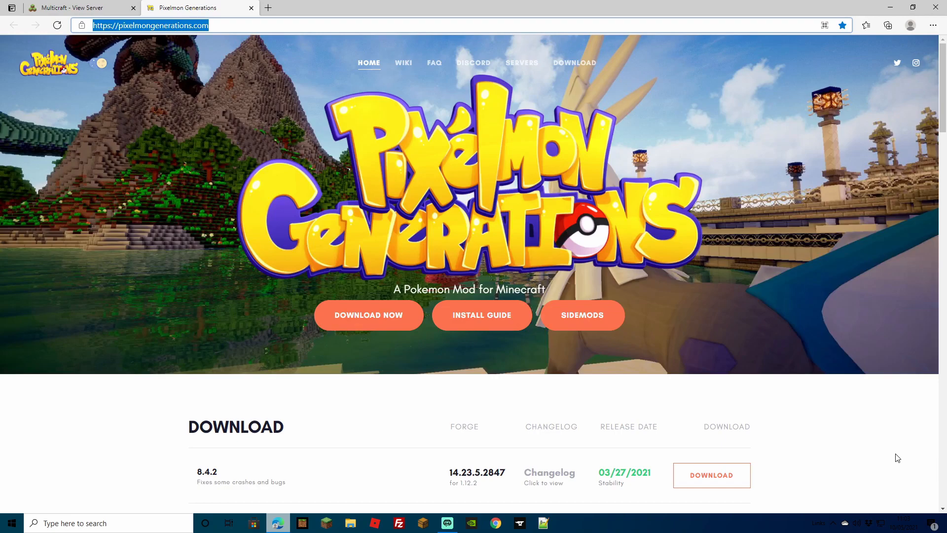
{"action": "left_click", "coordinate": [359, 312]}
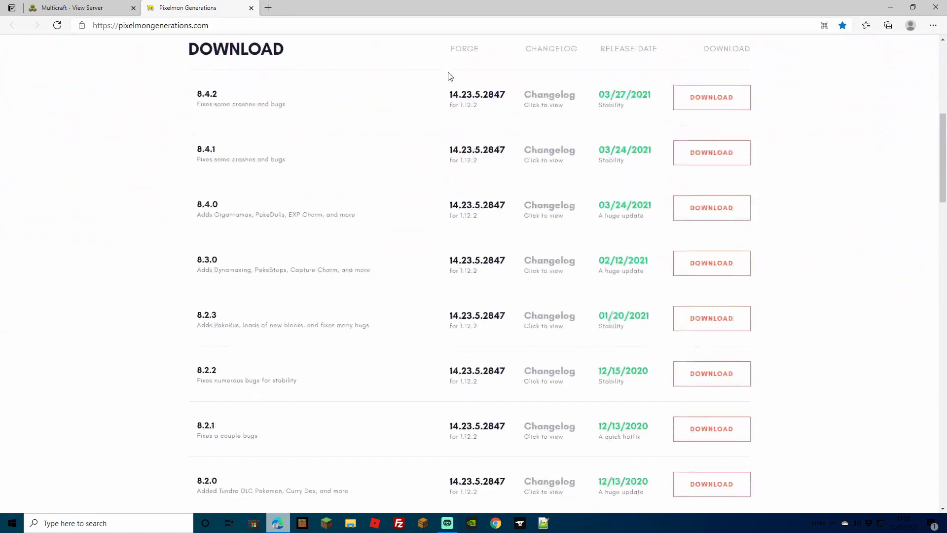
{"action": "scroll", "coordinate": [570, 398], "scroll_direction": "up", "scroll_amount": 3}
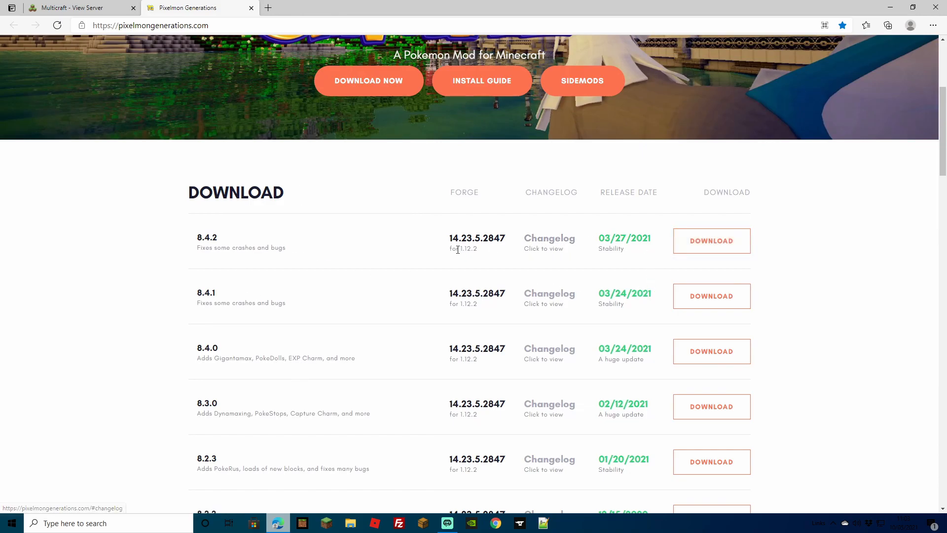
{"action": "left_click_drag", "start_coordinate": [450, 240], "coordinate": [507, 241]}
{"action": "left_click", "coordinate": [701, 213]}
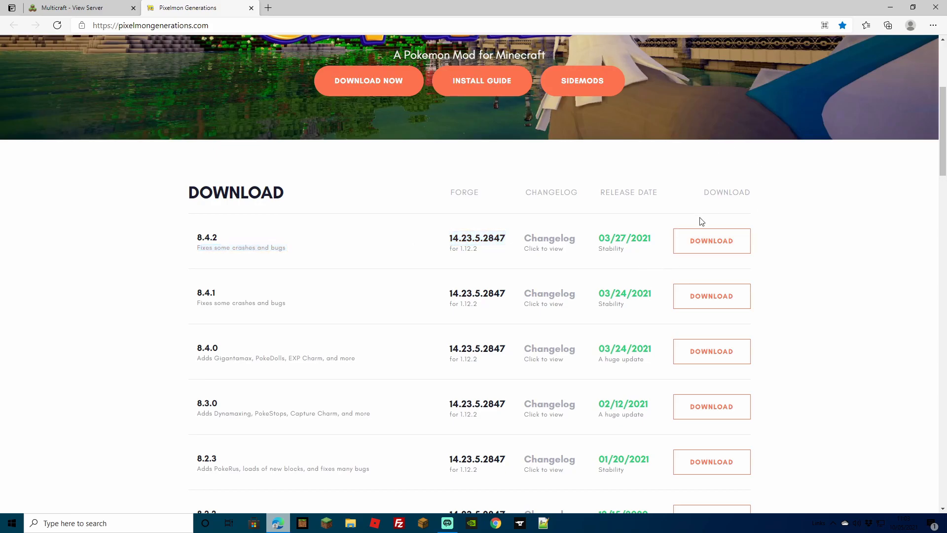
Download PixelmonGenerations-1.12.2-8.4.2.jar from MediaFire, close the advertisement window and check the download's progress.
{"action": "left_click", "coordinate": [701, 251]}
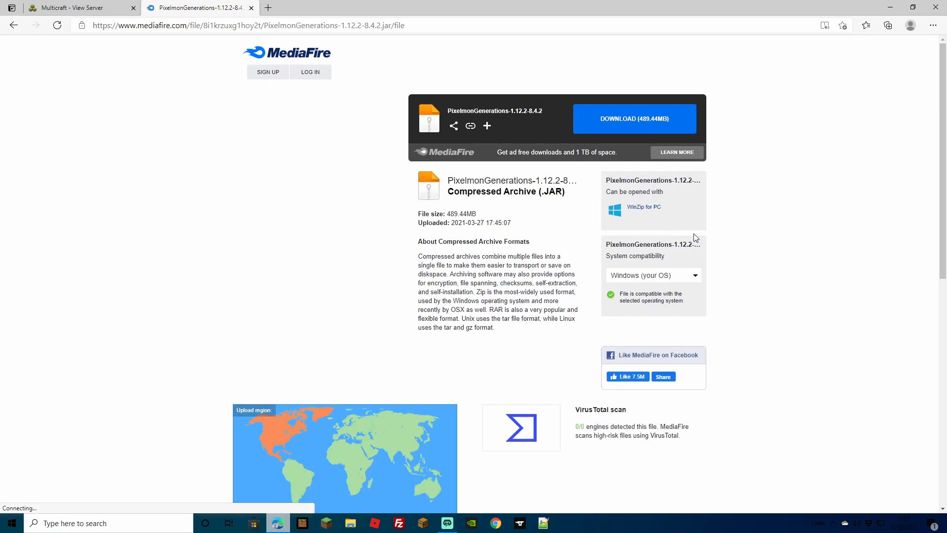
{"action": "left_click", "coordinate": [629, 127]}
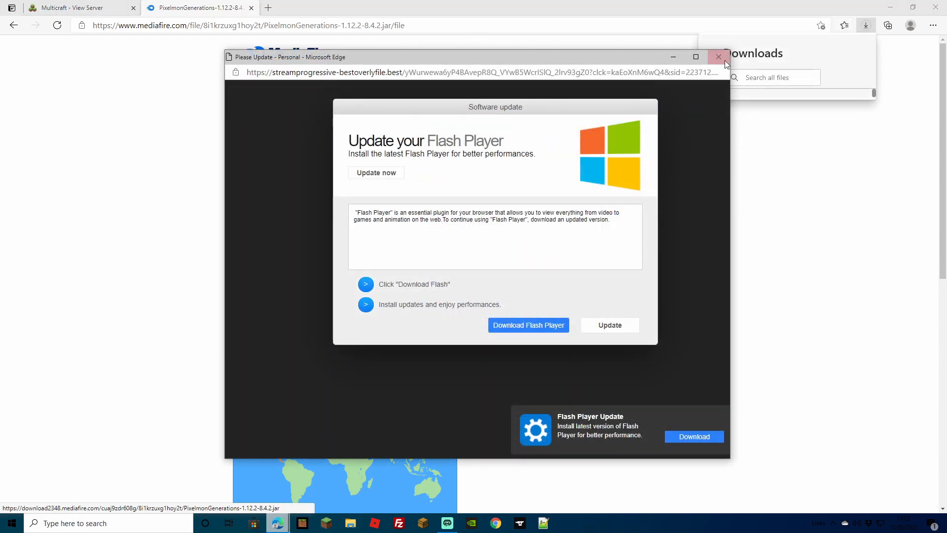
{"action": "left_click", "coordinate": [719, 57]}
{"action": "left_click", "coordinate": [866, 26]}
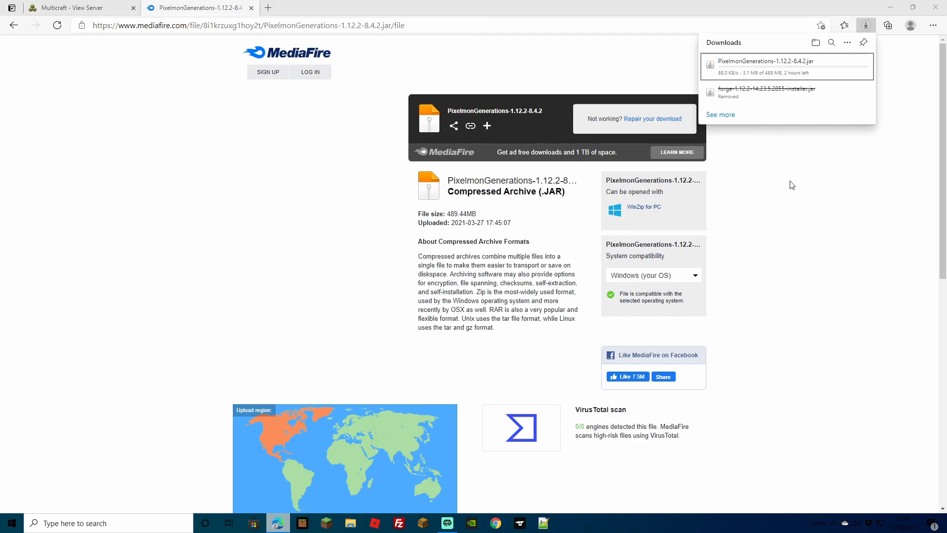
{"action": "left_click", "coordinate": [808, 212]}
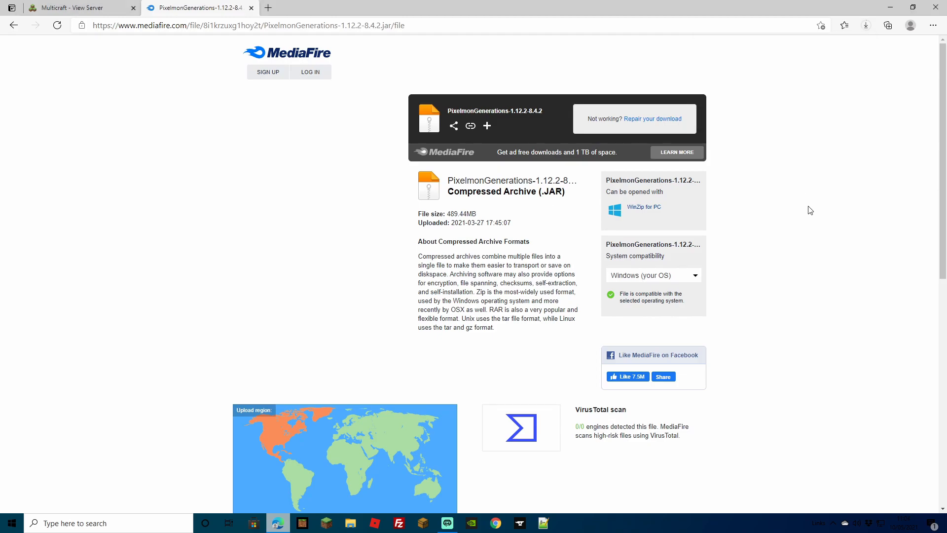
Return to the Pixelmon Generations site, expand the sidemods list and examine the available sidemods.
{"action": "left_click", "coordinate": [14, 25]}
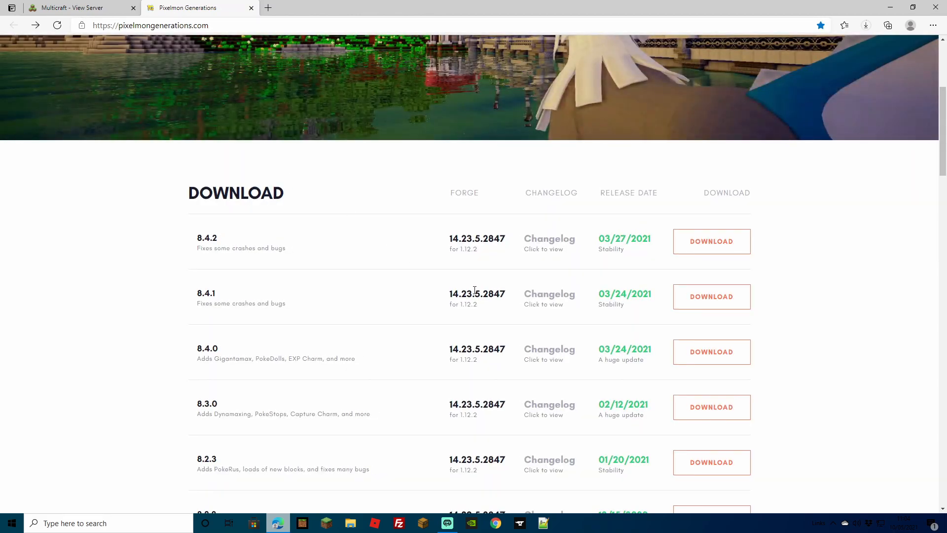
{"action": "scroll", "coordinate": [510, 307], "scroll_direction": "down", "scroll_amount": 13}
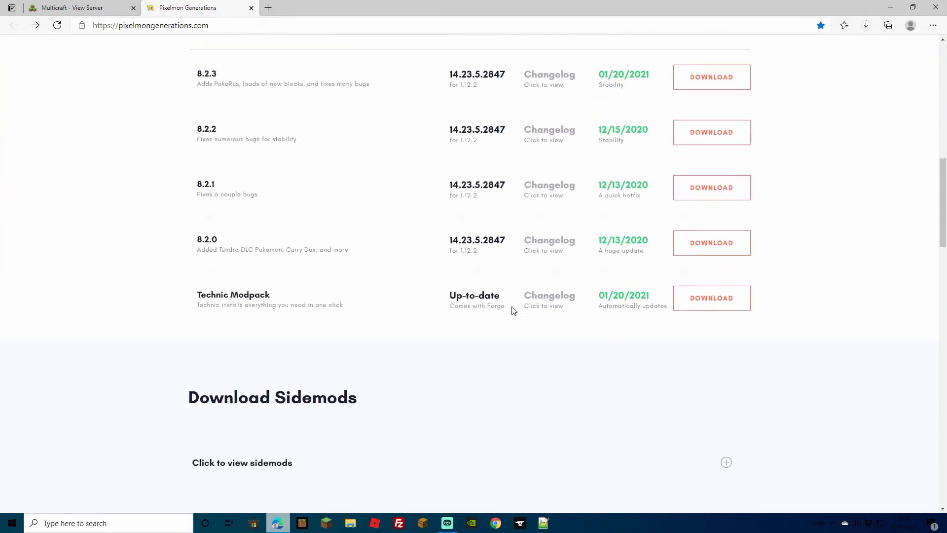
{"action": "scroll", "coordinate": [513, 309], "scroll_direction": "down", "scroll_amount": 3}
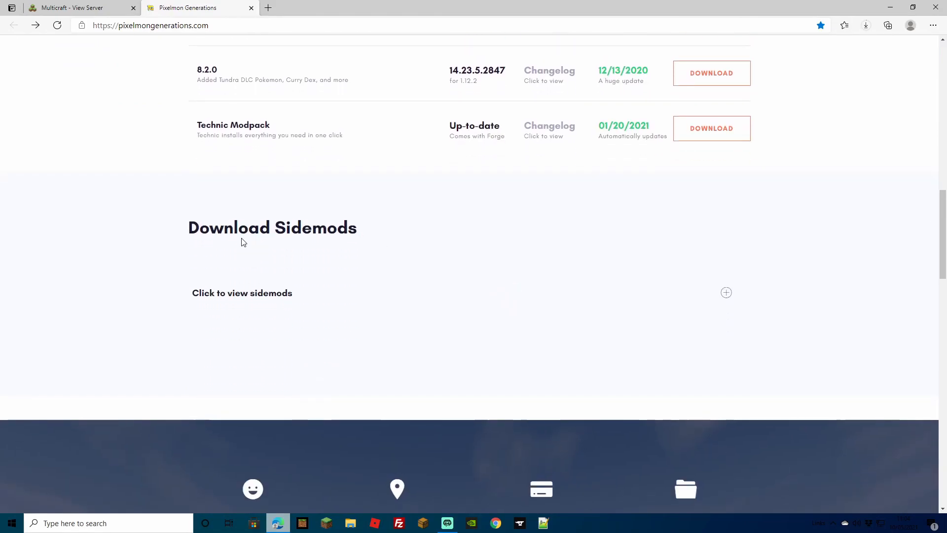
{"action": "left_click", "coordinate": [239, 296]}
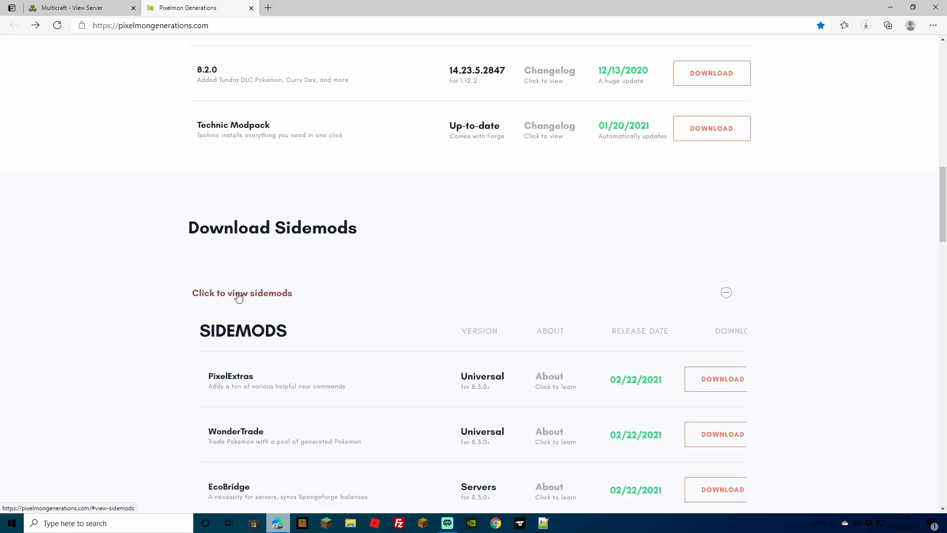
{"action": "scroll", "coordinate": [528, 306], "scroll_direction": "down", "scroll_amount": 1}
{"action": "scroll", "coordinate": [528, 307], "scroll_direction": "down", "scroll_amount": 3}
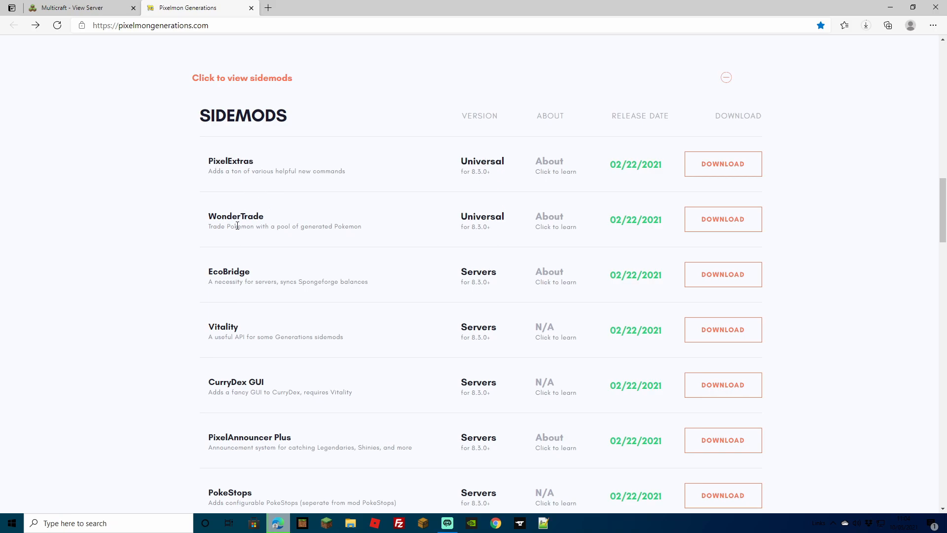
{"action": "scroll", "coordinate": [242, 283], "scroll_direction": "down", "scroll_amount": 2}
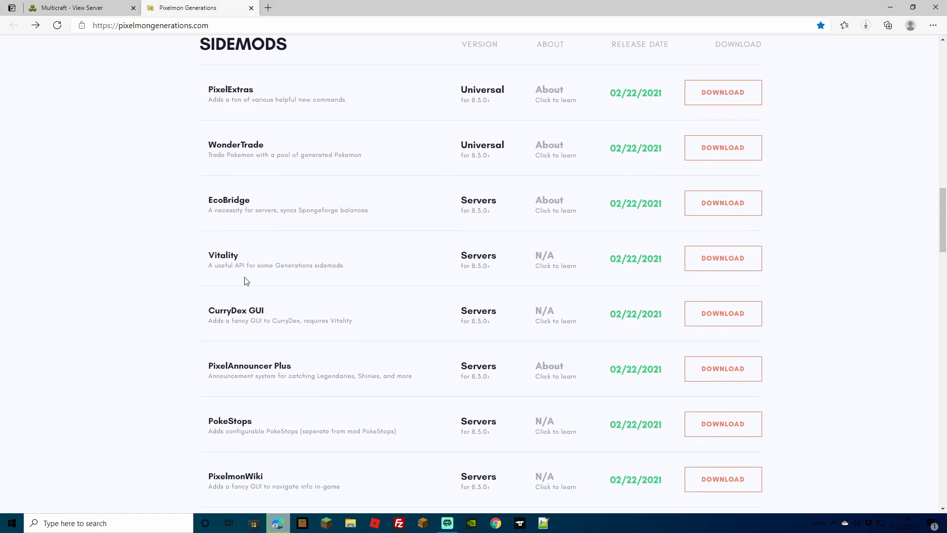
{"action": "scroll", "coordinate": [264, 254], "scroll_direction": "down", "scroll_amount": 2}
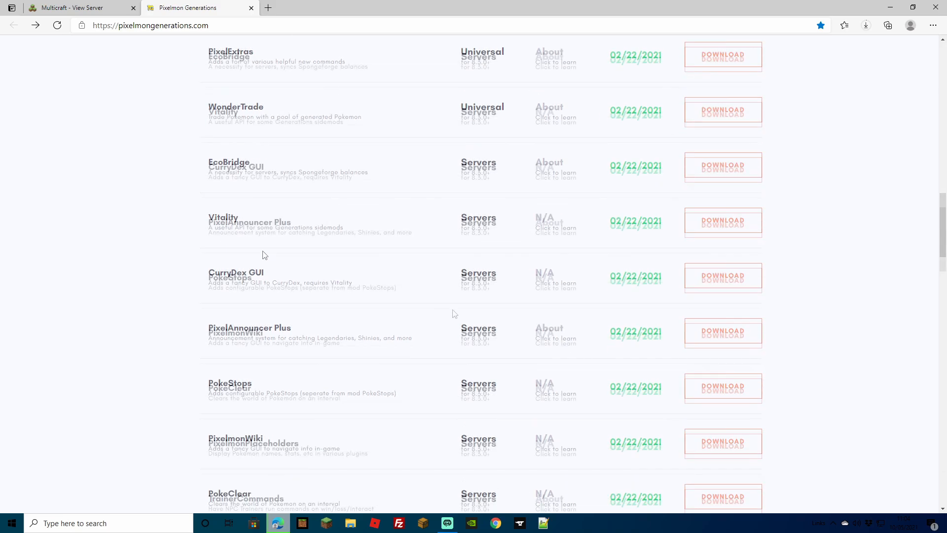
{"action": "scroll", "coordinate": [632, 311], "scroll_direction": "up", "scroll_amount": 6}
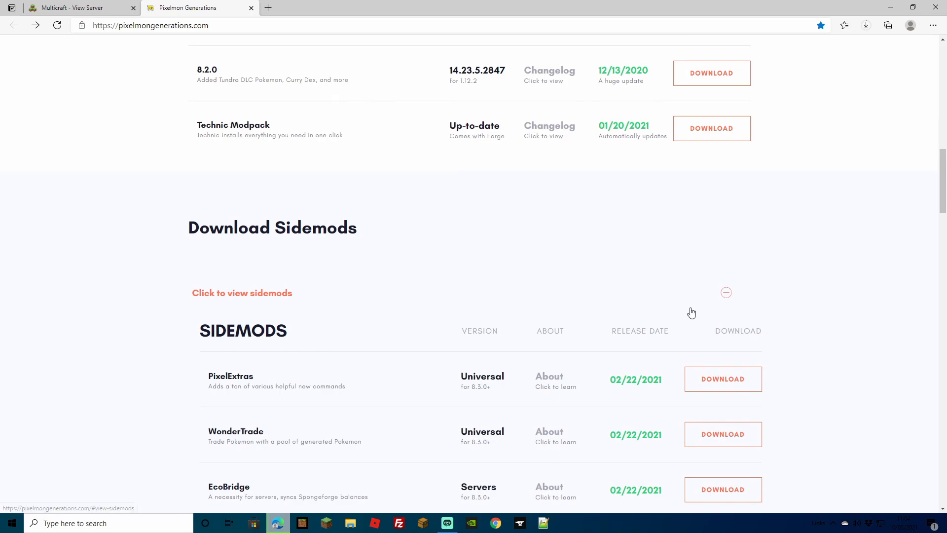
{"action": "scroll", "coordinate": [689, 312], "scroll_direction": "down", "scroll_amount": 3}
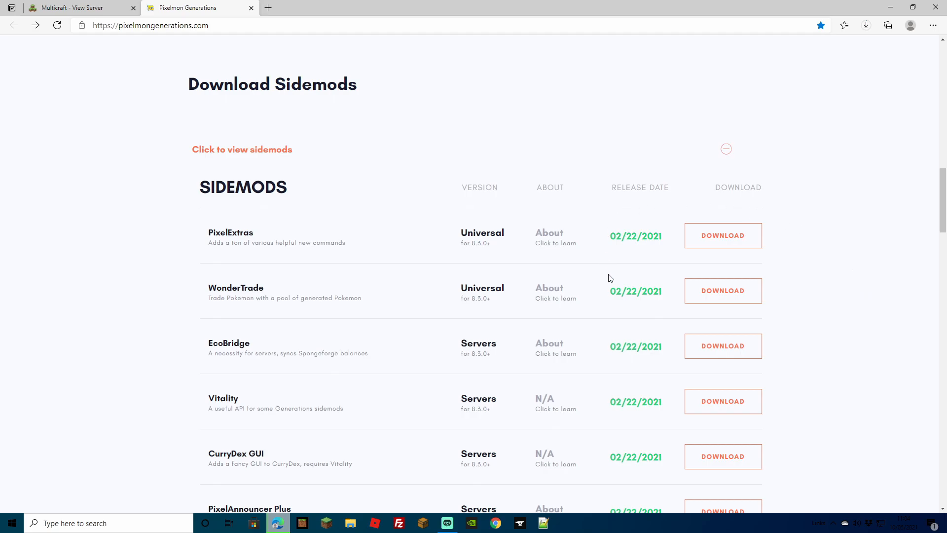
{"action": "scroll", "coordinate": [715, 289], "scroll_direction": "down", "scroll_amount": 5}
{"action": "scroll", "coordinate": [717, 290], "scroll_direction": "down", "scroll_amount": 10}
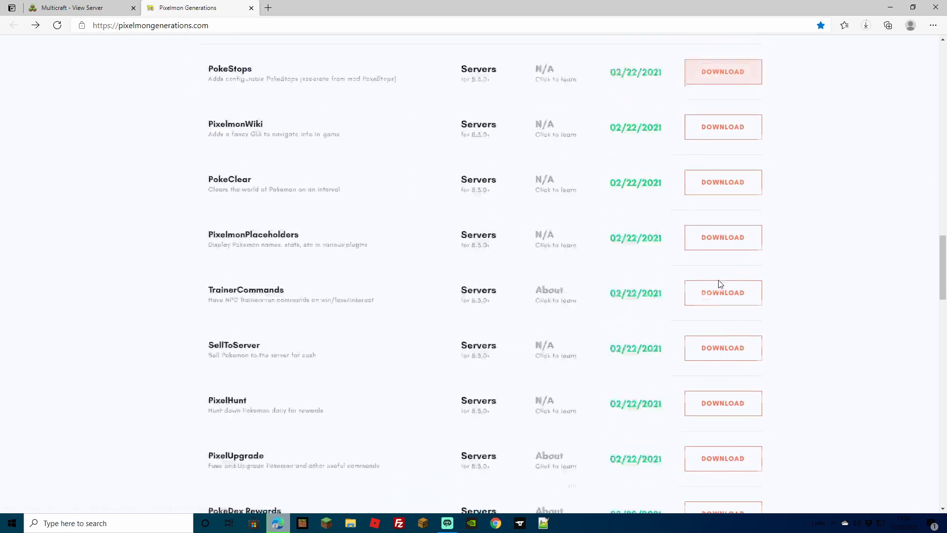
{"action": "scroll", "coordinate": [775, 302], "scroll_direction": "up", "scroll_amount": 7}
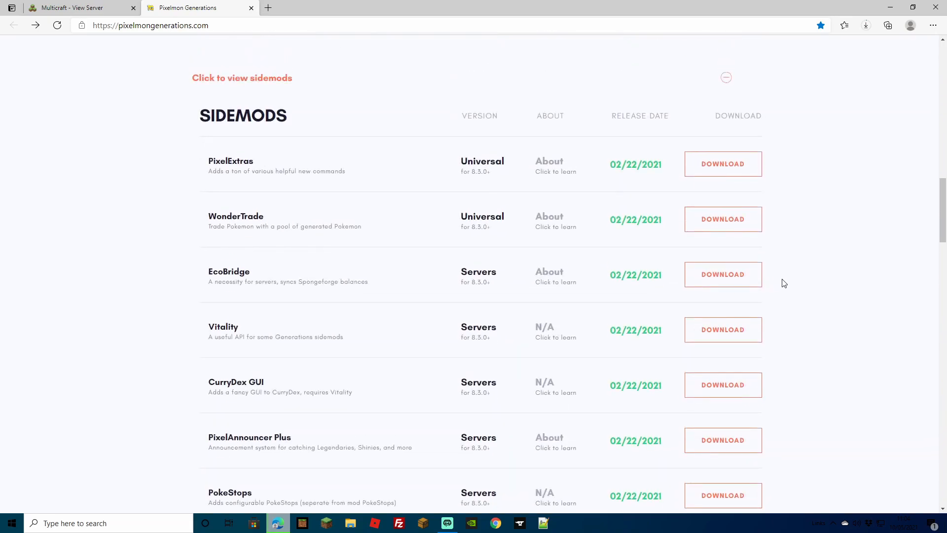
Download the PixelExtras sidemod from Google Drive and keep the flagged file.
{"action": "left_click", "coordinate": [705, 170]}
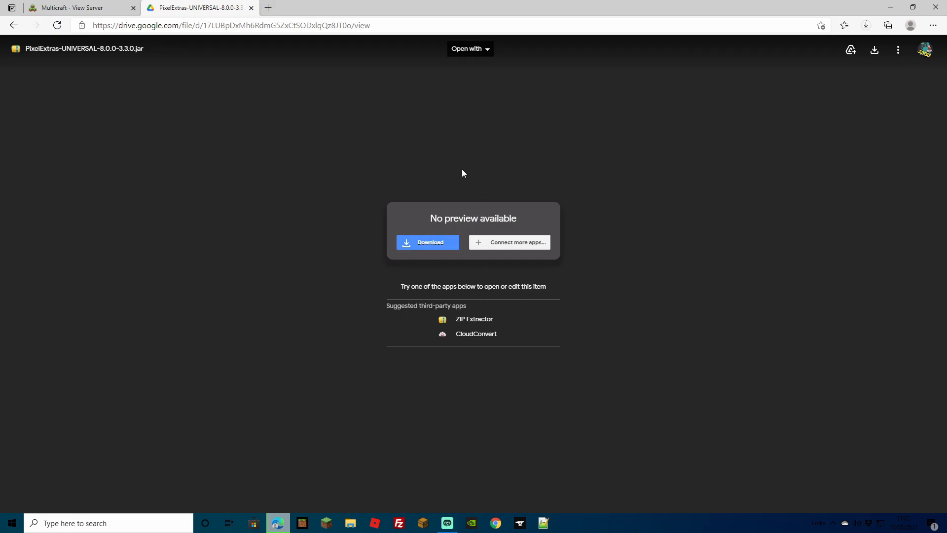
{"action": "left_click", "coordinate": [425, 244]}
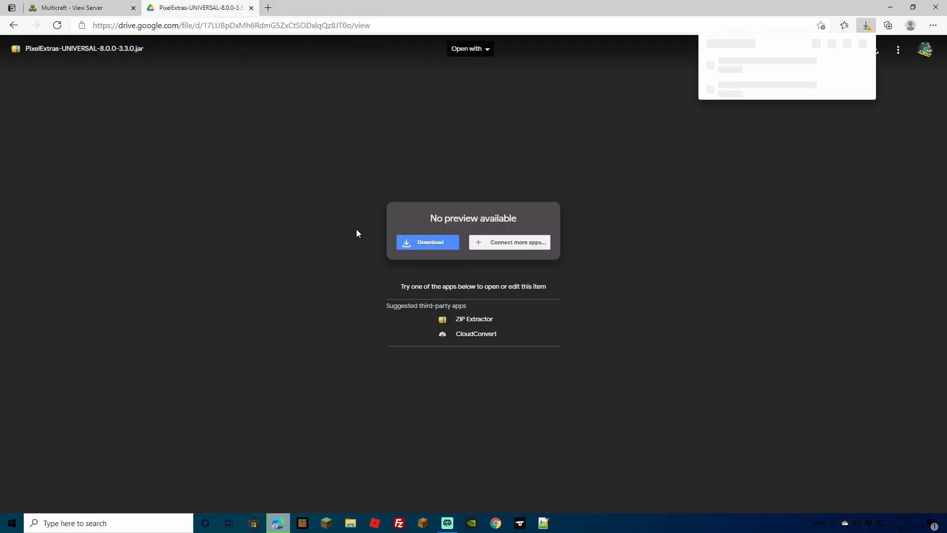
{"action": "left_click", "coordinate": [858, 65]}
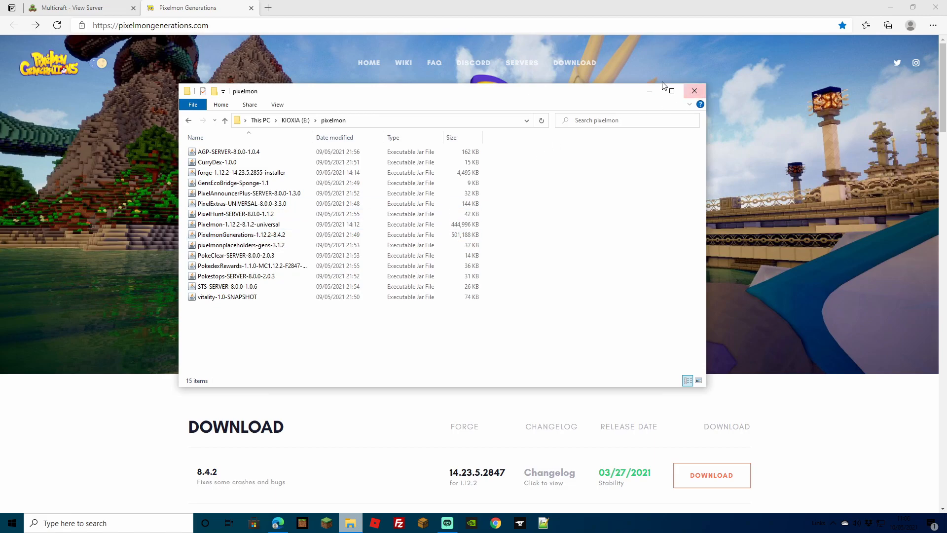
Minimize the pixelmon folder, close the Pixelmon Generations page, and open the mods folder inside .minecraft through %appdata%.
{"action": "left_click", "coordinate": [649, 91]}
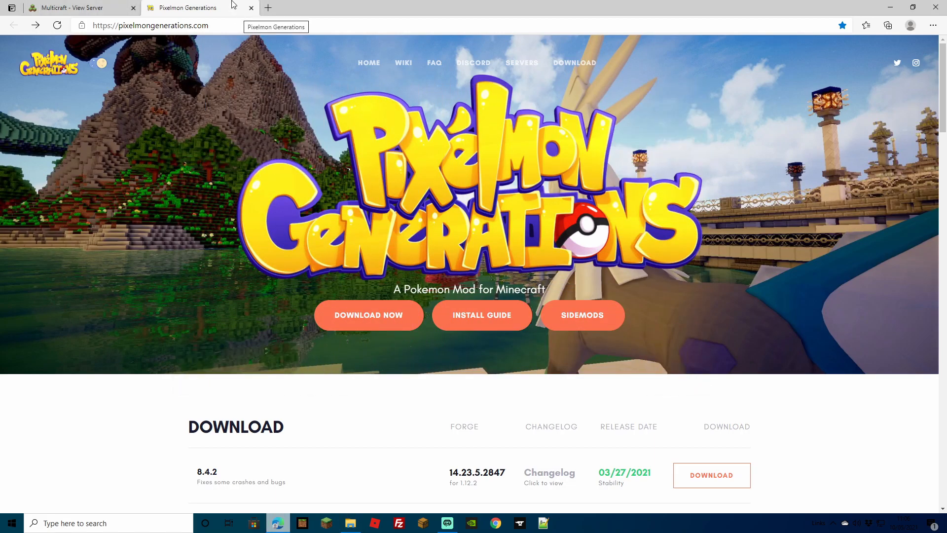
{"action": "left_click", "coordinate": [251, 8]}
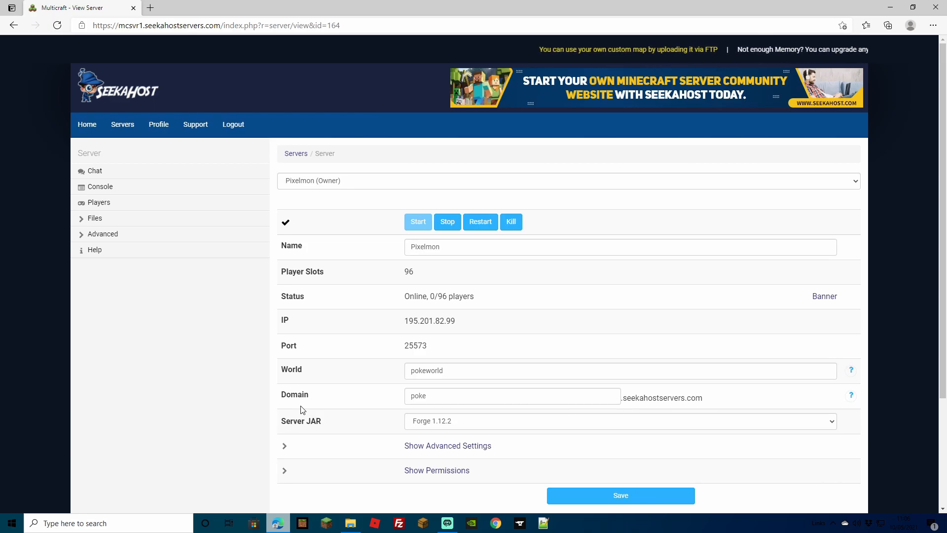
{"action": "left_click", "coordinate": [130, 524]}
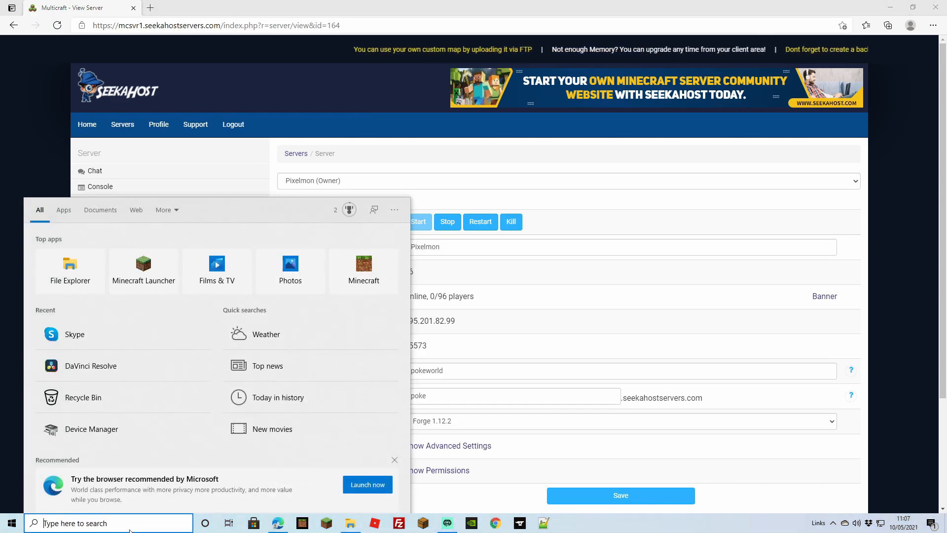
{"action": "type", "text": "%"}
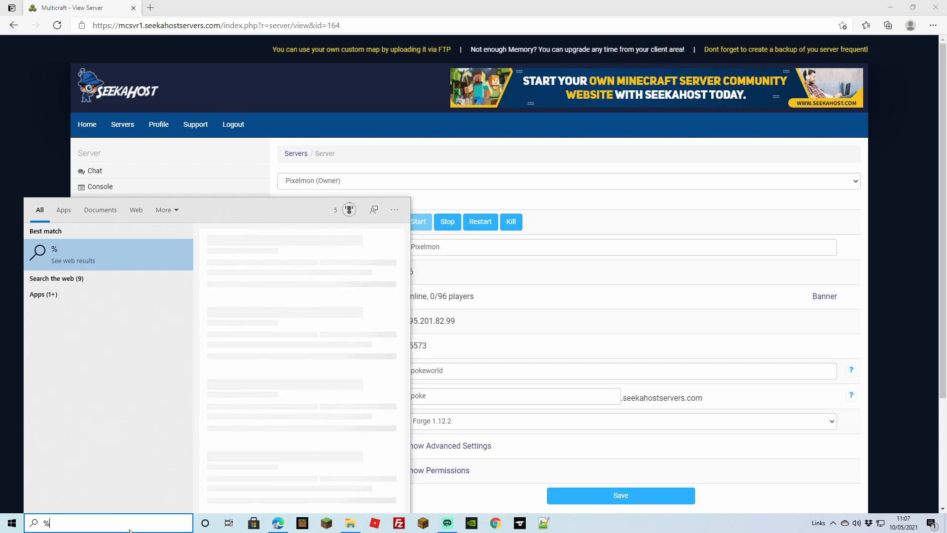
{"action": "type", "text": "appdata%"}
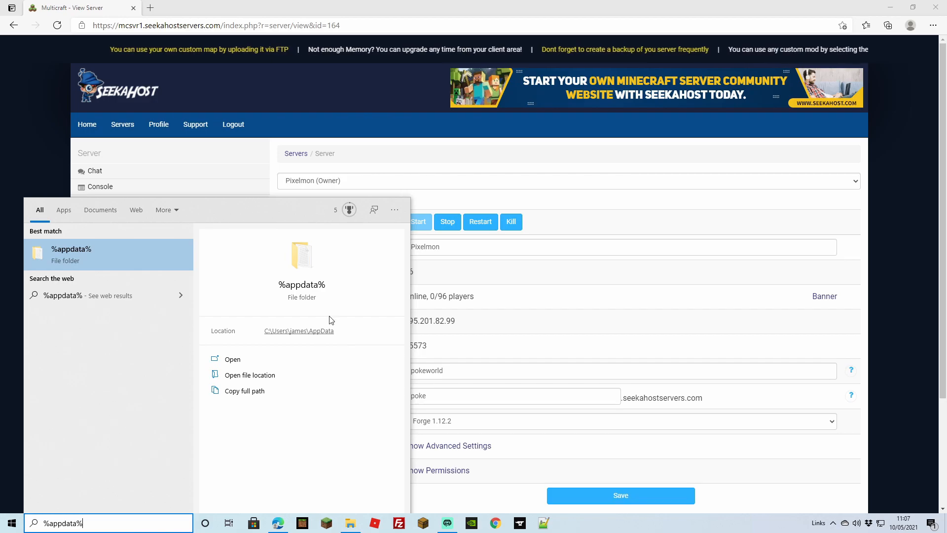
{"action": "left_click", "coordinate": [233, 360]}
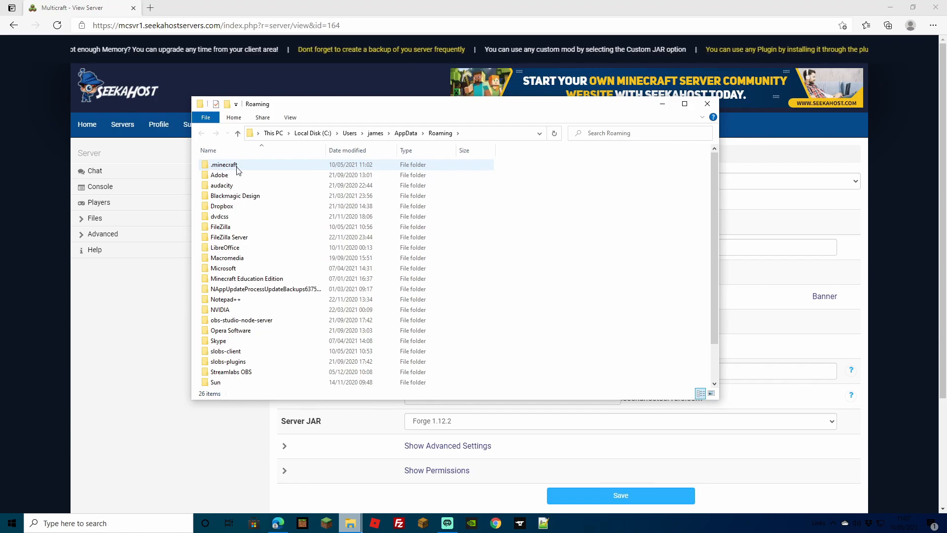
{"action": "double_click", "coordinate": [234, 165]}
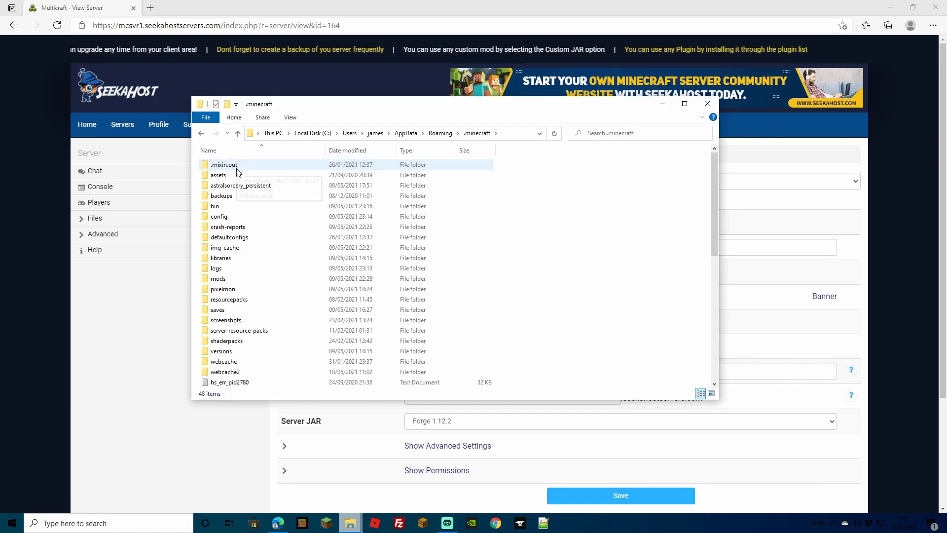
{"action": "double_click", "coordinate": [228, 279]}
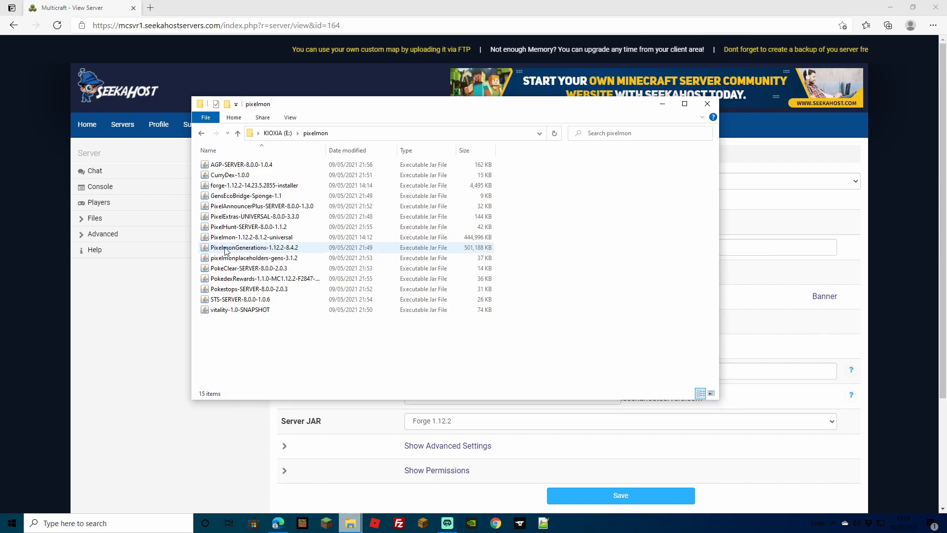
Copy the PixelmonGenerations-1.12.2-8.4.2, AGP, PixelExtras, PixelHunt, PokeClear, Pokestops and vitality jar files from the pixelmon folder.
{"action": "left_click", "coordinate": [240, 248]}
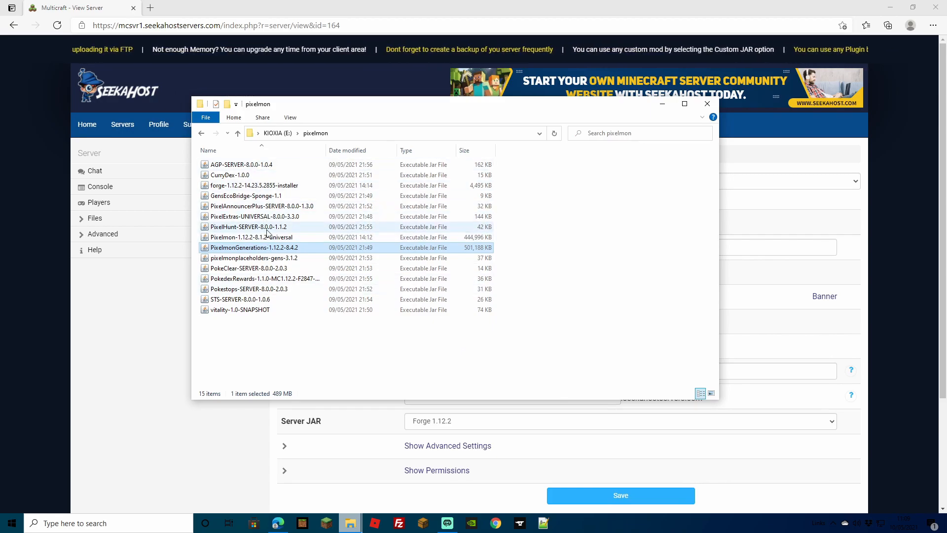
{"action": "left_click", "coordinate": [239, 166], "text": "ctrl"}
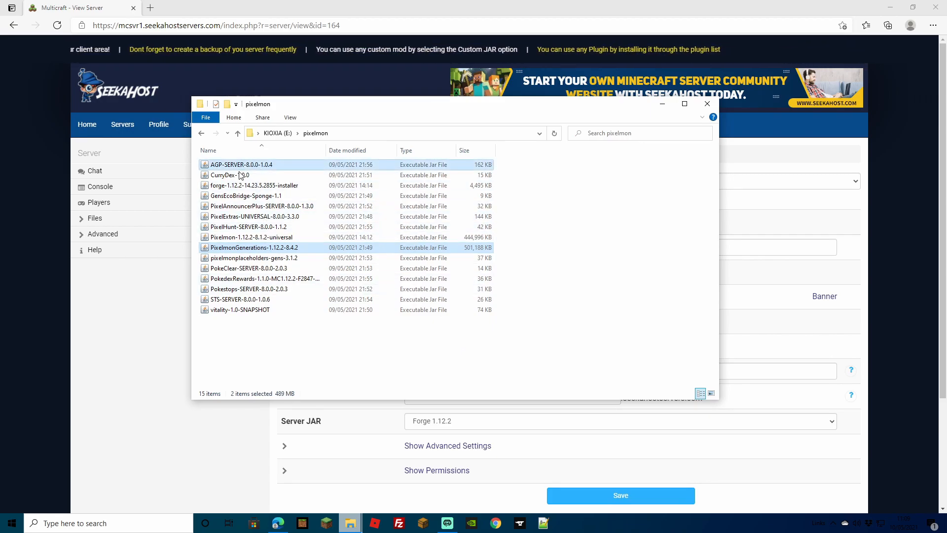
{"action": "left_click", "coordinate": [232, 217], "text": "ctrl"}
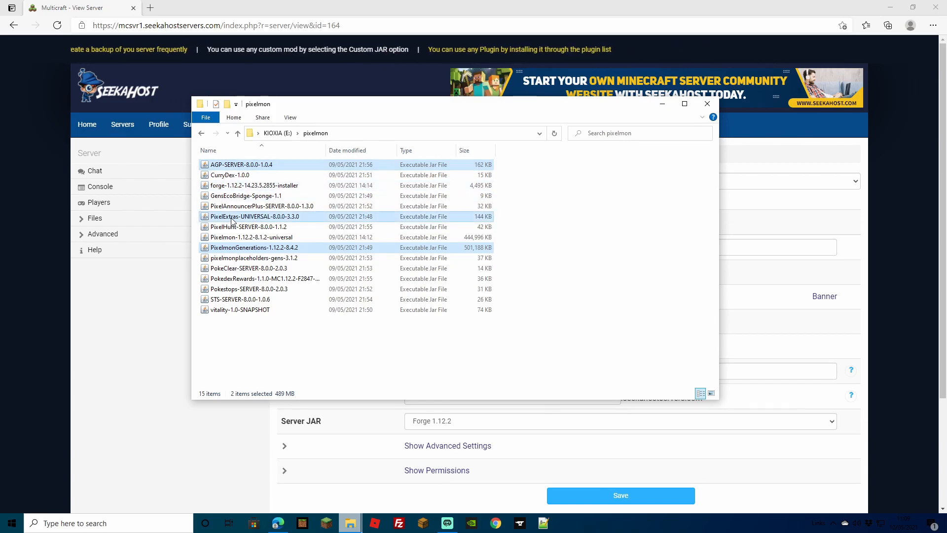
{"action": "left_click", "coordinate": [236, 227], "text": "ctrl"}
{"action": "left_click", "coordinate": [237, 269], "text": "ctrl"}
{"action": "left_click", "coordinate": [242, 289], "text": "ctrl"}
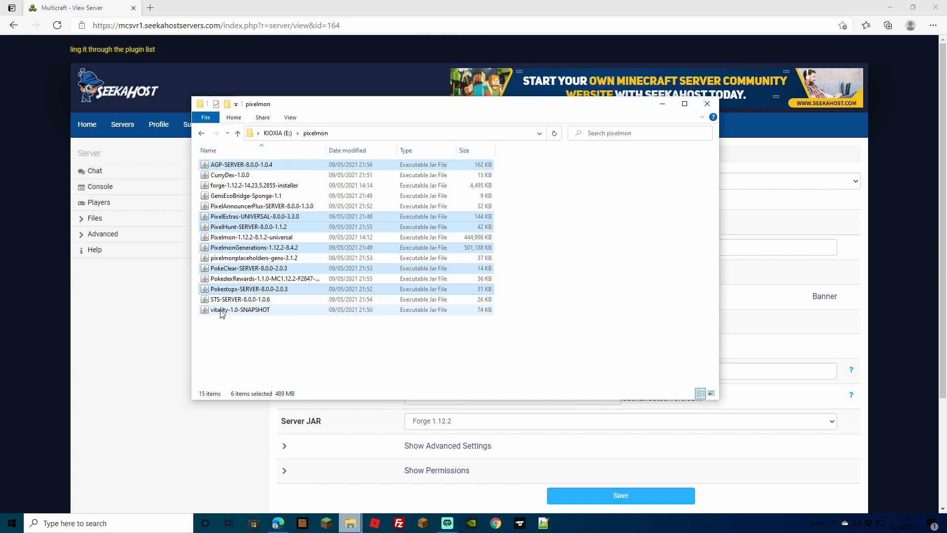
{"action": "left_click", "coordinate": [222, 311], "text": "ctrl"}
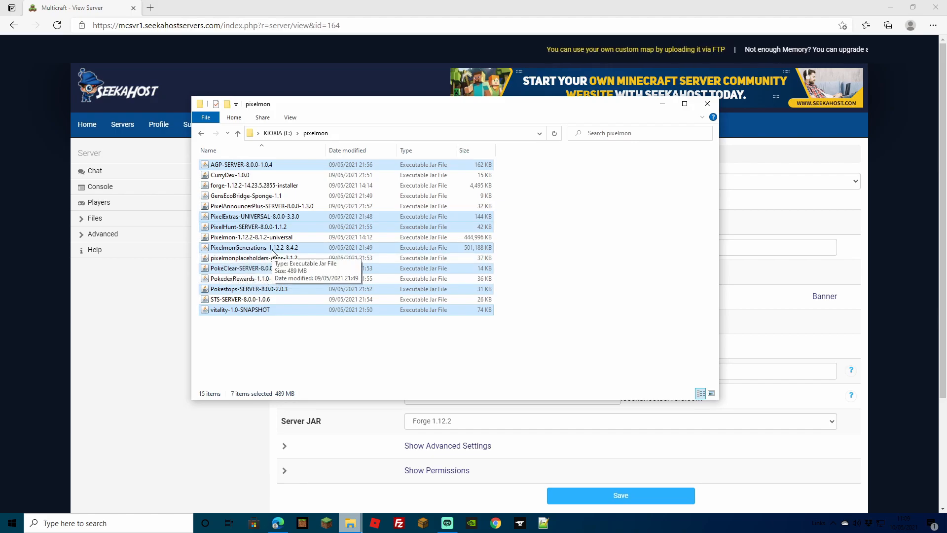
{"action": "right_click", "coordinate": [247, 227]}
{"action": "left_click", "coordinate": [270, 386]}
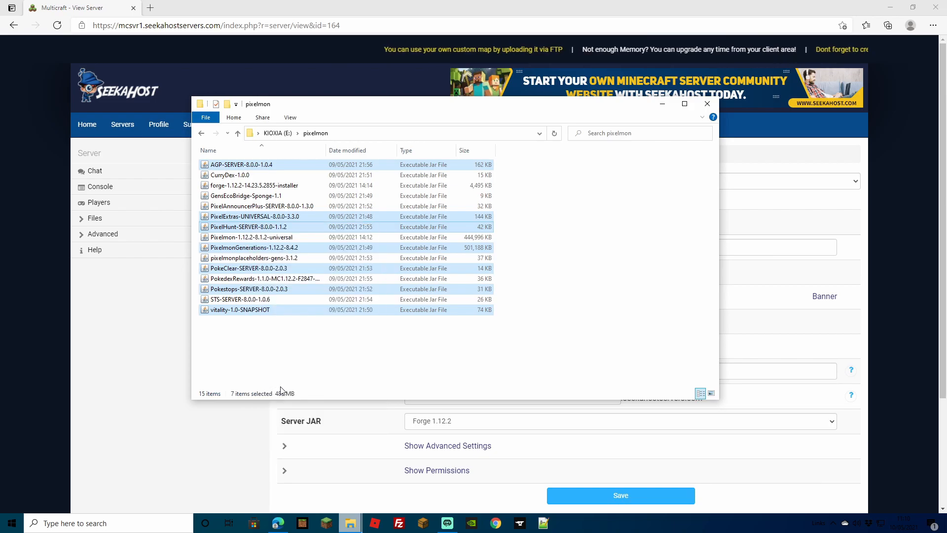
Find %appdata% through the Windows search and open the mods folder inside .minecraft.
{"action": "key", "text": "super"}
{"action": "type", "text": "%appdata%"}
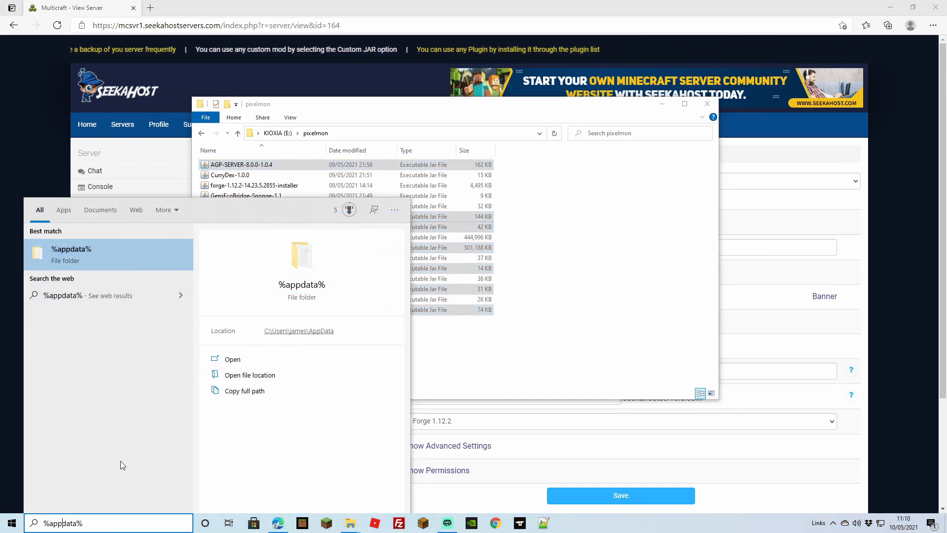
{"action": "left_click", "coordinate": [233, 359]}
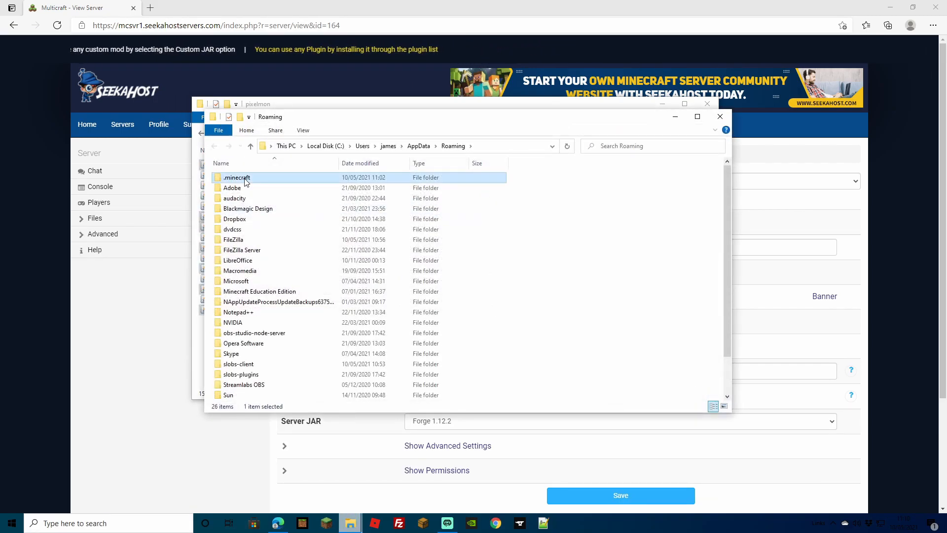
{"action": "double_click", "coordinate": [243, 178]}
{"action": "left_click", "coordinate": [246, 293]}
{"action": "double_click", "coordinate": [247, 292]}
Paste the copied mod files into the empty mods folder, and close the mods and pixelmon folder windows.
{"action": "right_click", "coordinate": [306, 232]}
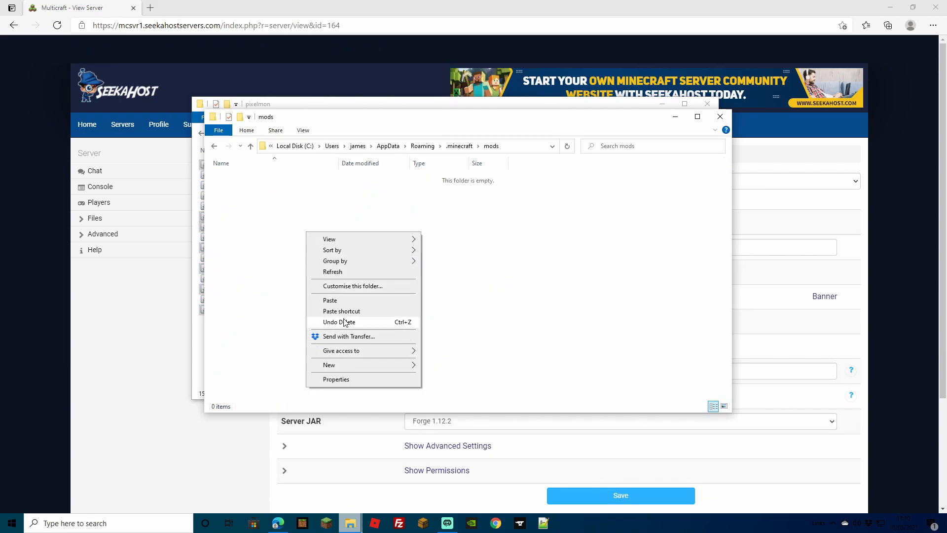
{"action": "left_click", "coordinate": [343, 301]}
{"action": "left_click", "coordinate": [392, 331]}
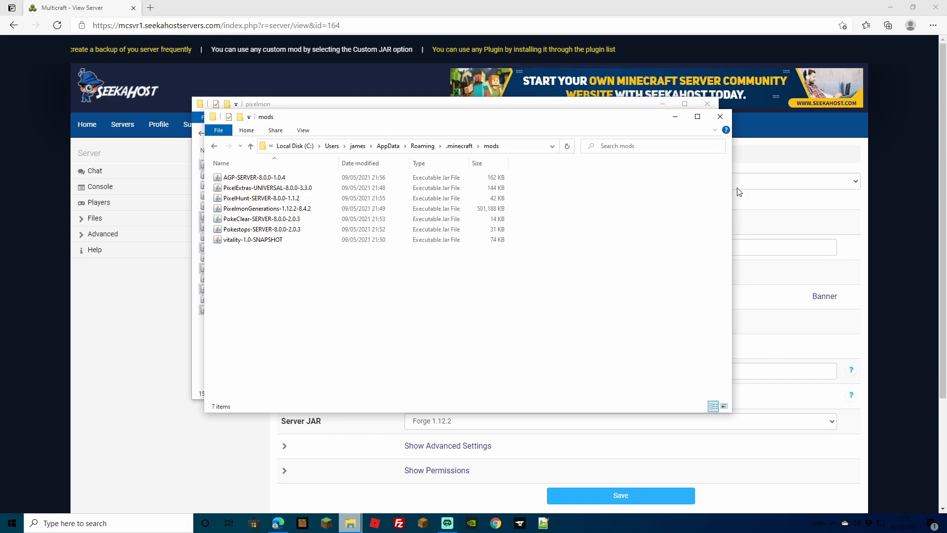
{"action": "left_click", "coordinate": [720, 117]}
{"action": "left_click", "coordinate": [709, 104]}
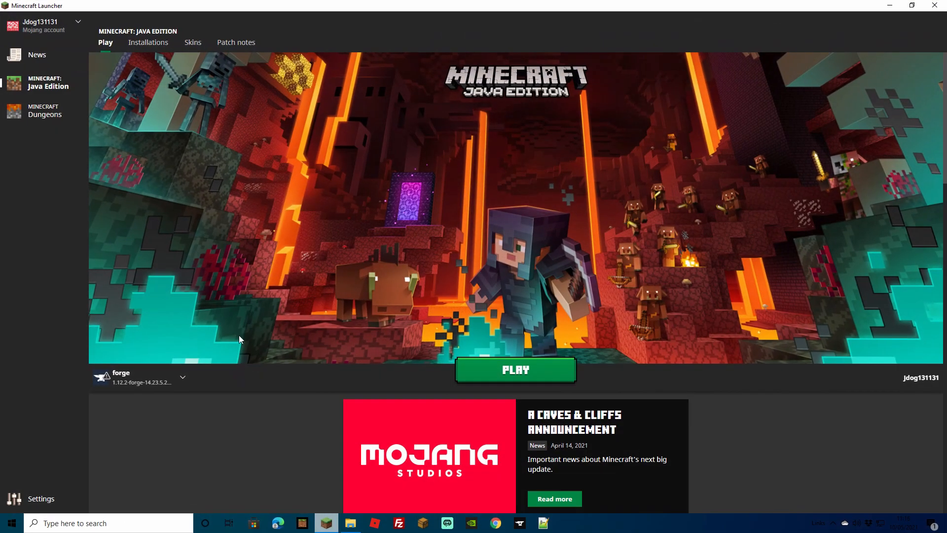
In the Minecraft Launcher, select the forge installation 1.12.2-forge-14.23.5.2855 and launch the game.
{"action": "left_click", "coordinate": [181, 380]}
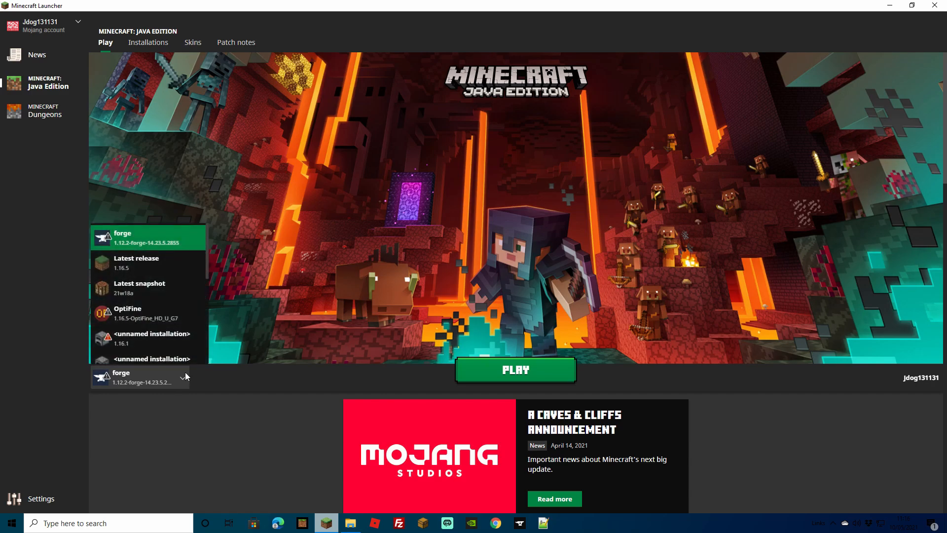
{"action": "left_click", "coordinate": [145, 236]}
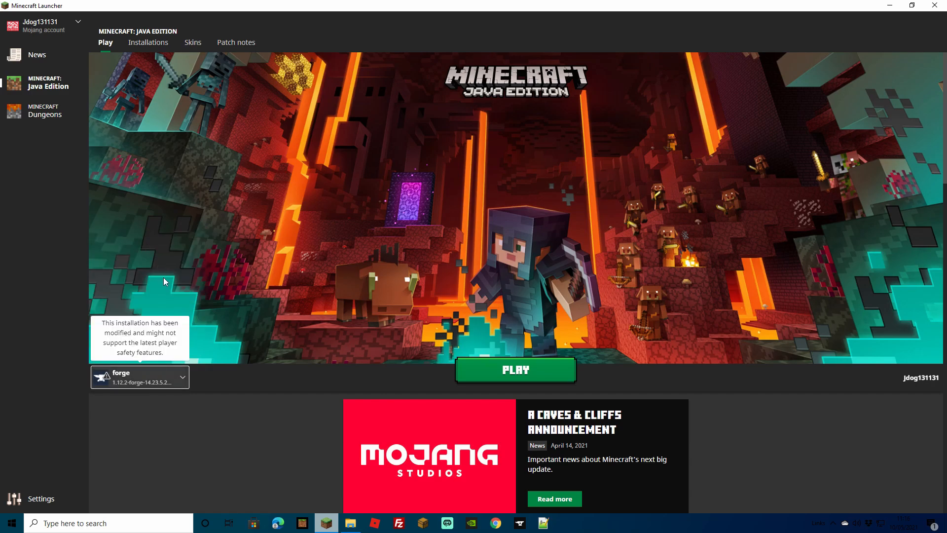
{"action": "left_click", "coordinate": [504, 373]}
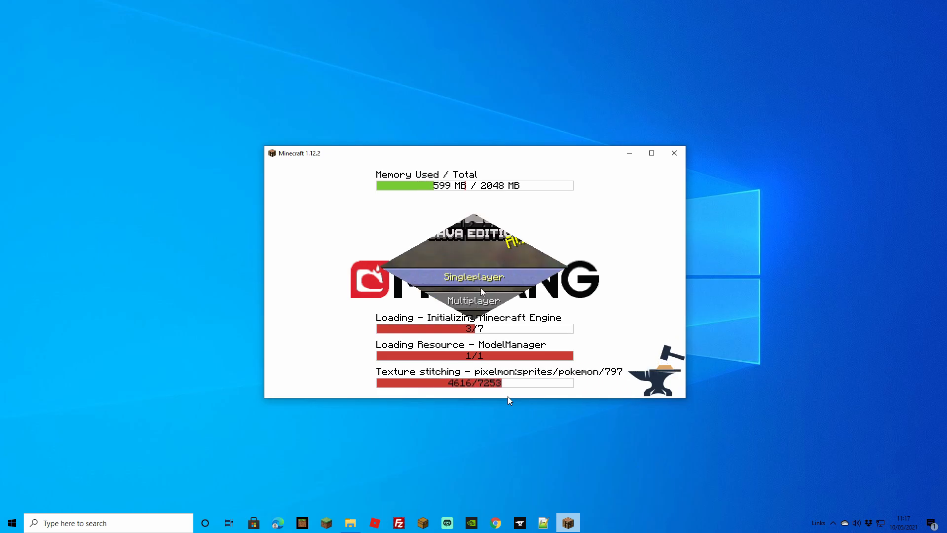
Examine the list of loaded mods from the game's main menu and return to the menu.
{"action": "left_click", "coordinate": [418, 329]}
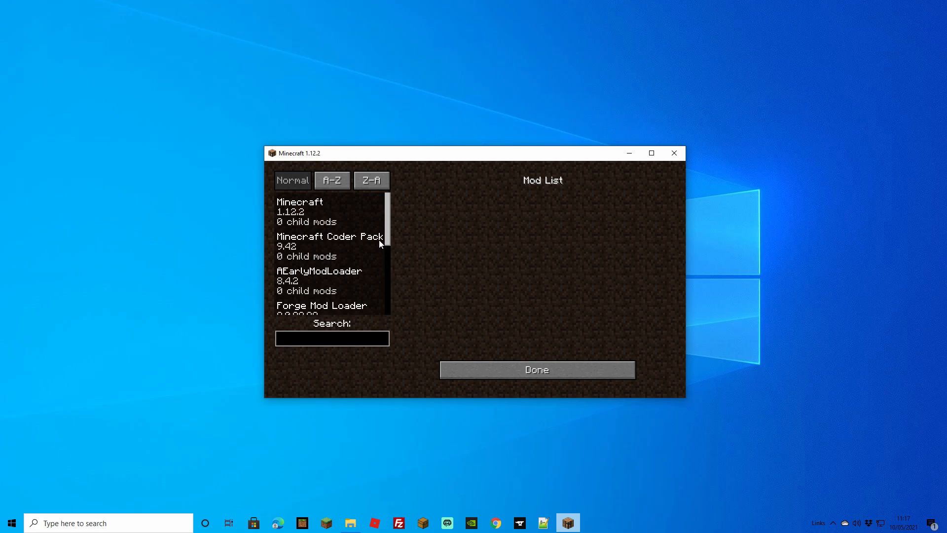
{"action": "left_click_drag", "start_coordinate": [387, 236], "coordinate": [387, 248]}
{"action": "left_click_drag", "start_coordinate": [387, 282], "coordinate": [385, 245]}
{"action": "left_click", "coordinate": [535, 371]}
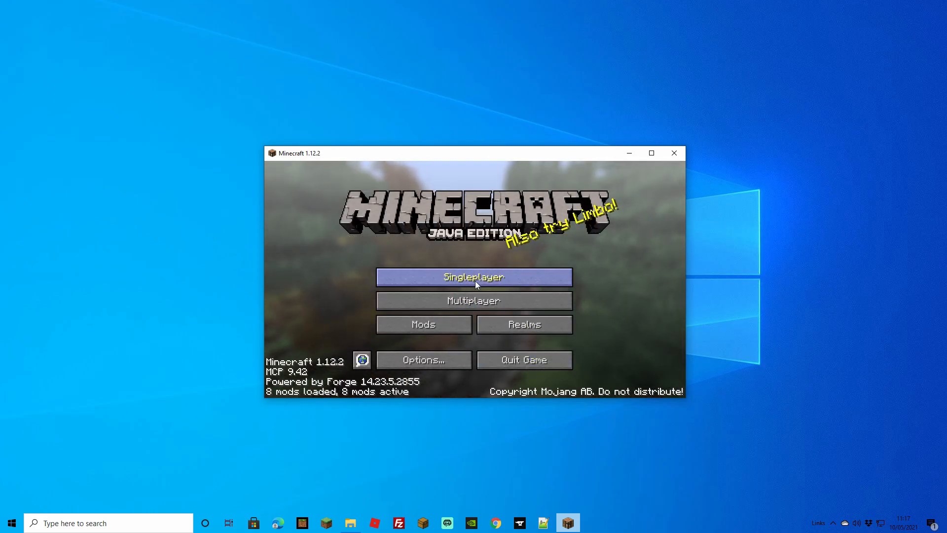
Create a singleplayer world named New World in Survival mode.
{"action": "left_click", "coordinate": [463, 277]}
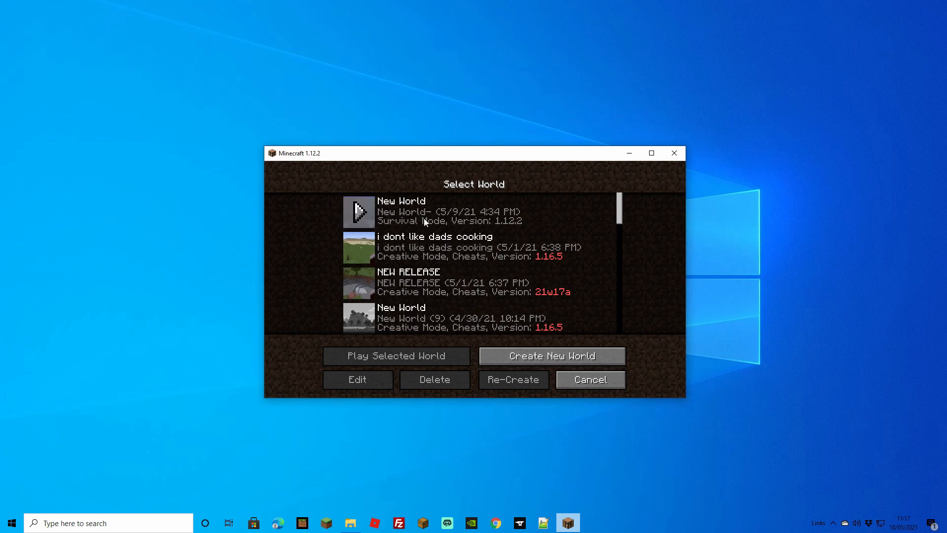
{"action": "left_click", "coordinate": [517, 356]}
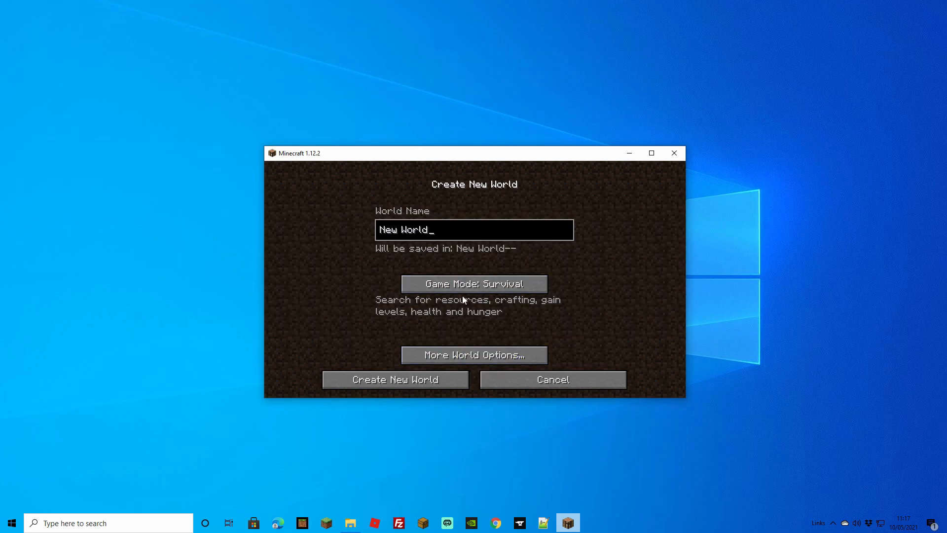
{"action": "left_click", "coordinate": [411, 373]}
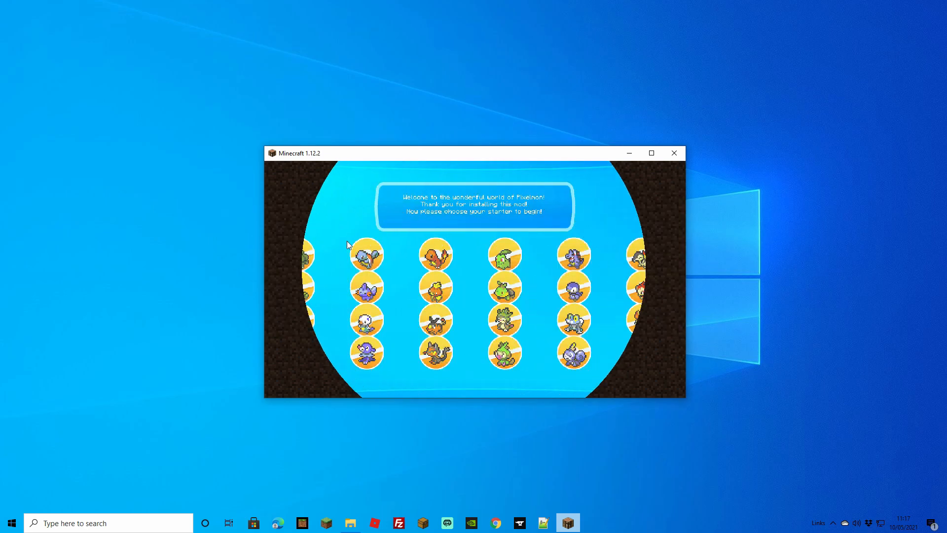
Choose Charmander as the starter and use Scratch against the wild Thievul in battle.
{"action": "left_click", "coordinate": [436, 256]}
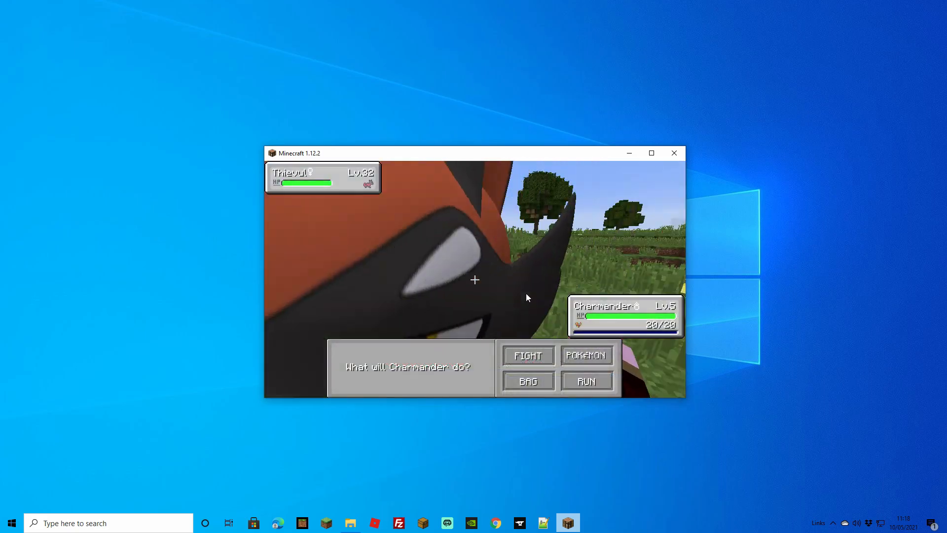
{"action": "left_click", "coordinate": [541, 360]}
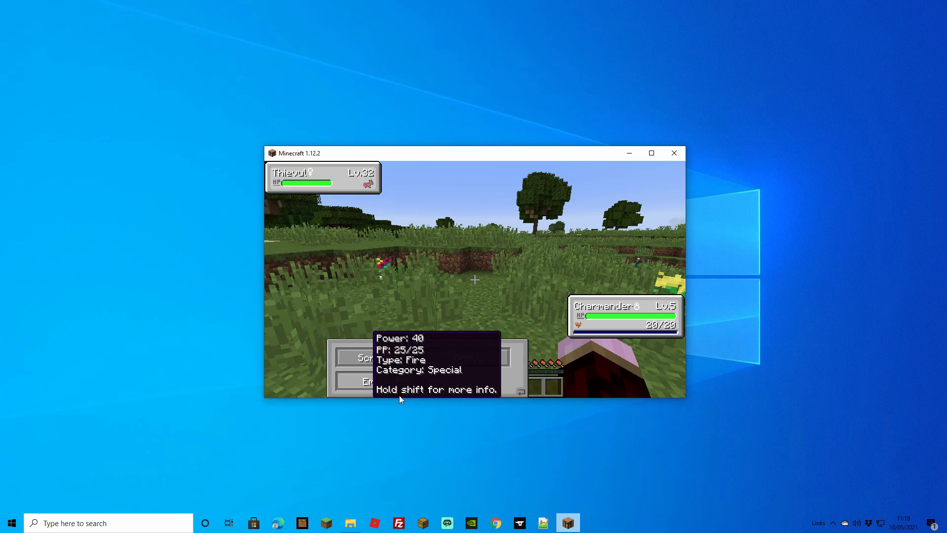
{"action": "left_click", "coordinate": [383, 358]}
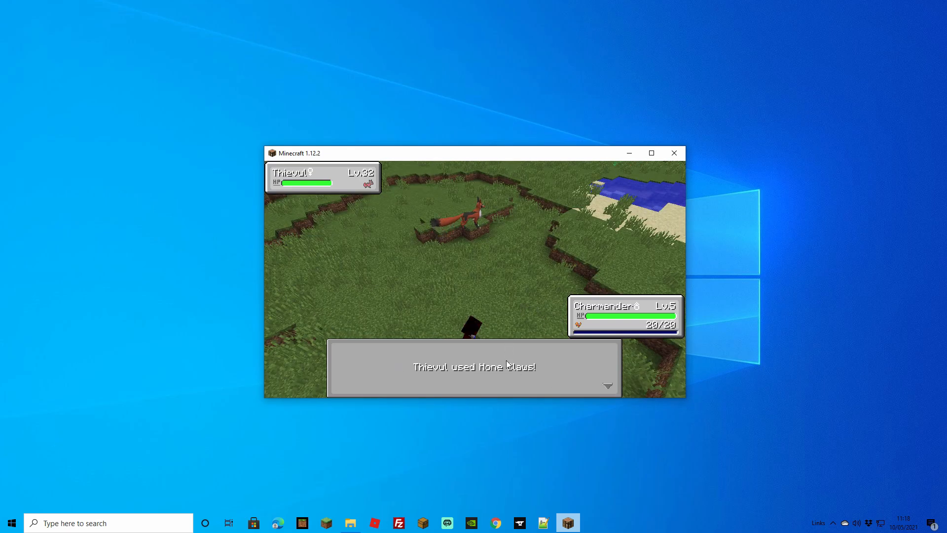
{"action": "left_click", "coordinate": [554, 385]}
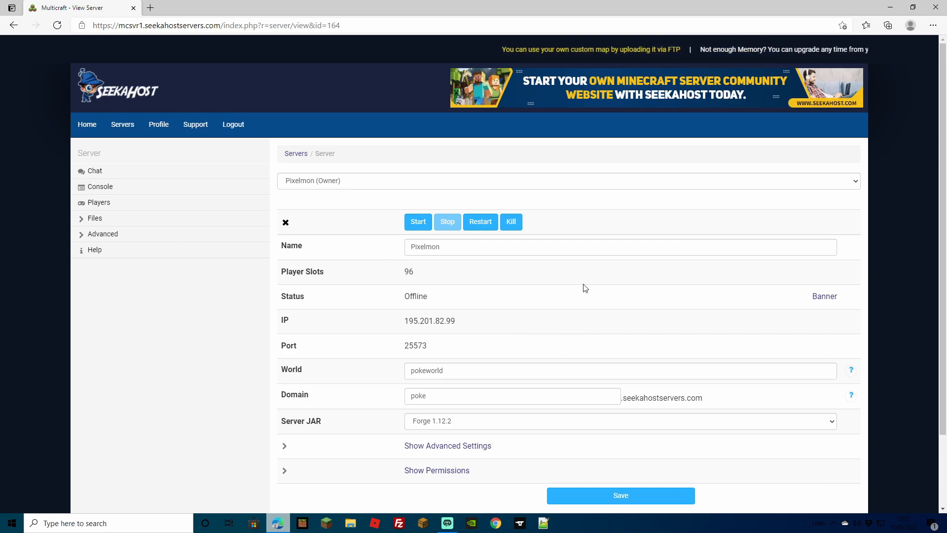
On the SeekaHost server page in the browser, start the Pixelmon server, wait until it is online, and stop it.
{"action": "scroll", "coordinate": [461, 354], "scroll_direction": "down", "scroll_amount": 1}
{"action": "scroll", "coordinate": [490, 362], "scroll_direction": "up", "scroll_amount": 1}
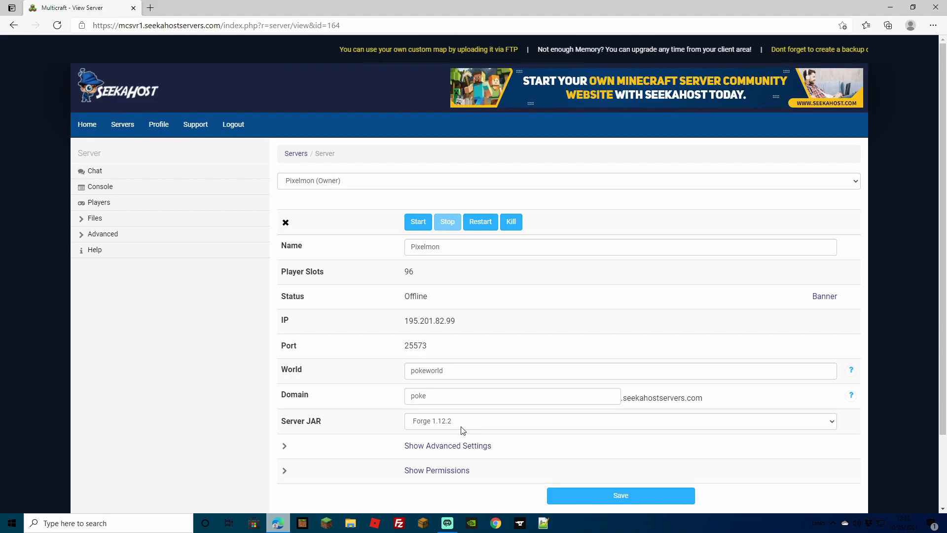
{"action": "left_click", "coordinate": [420, 222]}
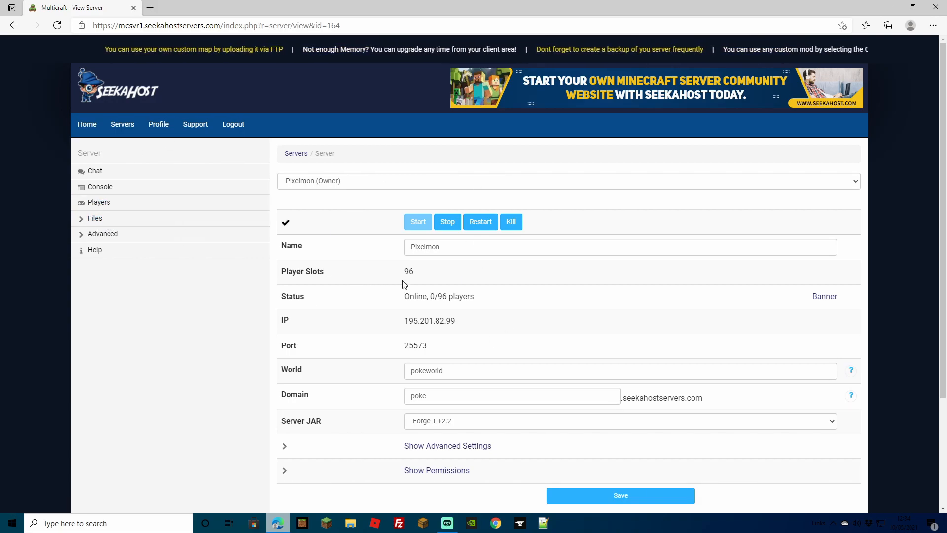
{"action": "left_click", "coordinate": [447, 222]}
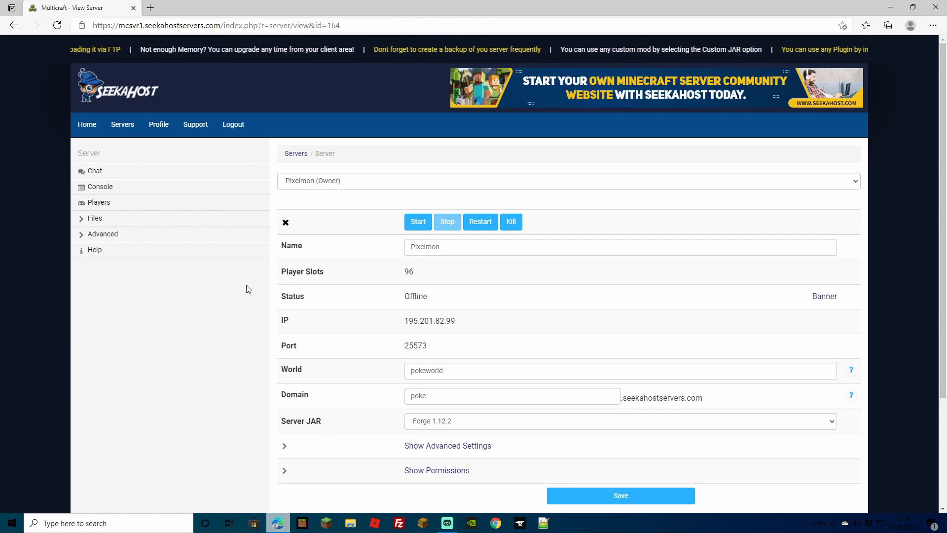
Open the server.properties settings from the config files, disable Allow Nether, set Difficulty to Normal and enable Force Gamemode.
{"action": "left_click", "coordinate": [112, 219]}
{"action": "left_click", "coordinate": [118, 234]}
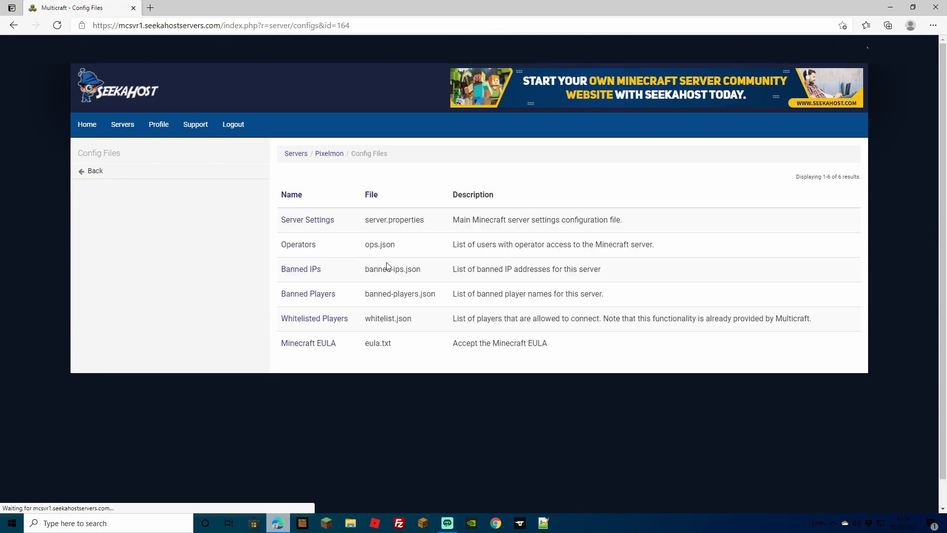
{"action": "left_click", "coordinate": [306, 220]}
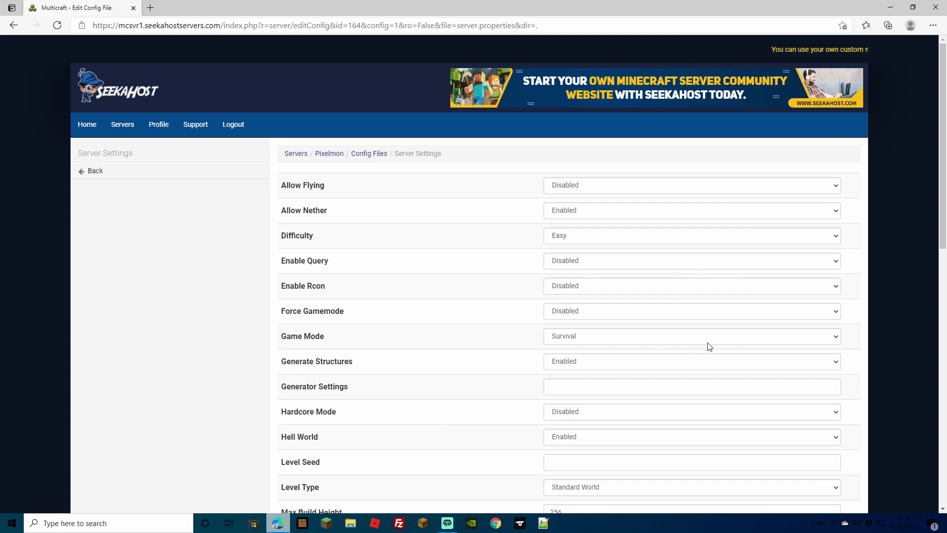
{"action": "scroll", "coordinate": [681, 308], "scroll_direction": "down", "scroll_amount": 5}
{"action": "scroll", "coordinate": [679, 345], "scroll_direction": "up", "scroll_amount": 5}
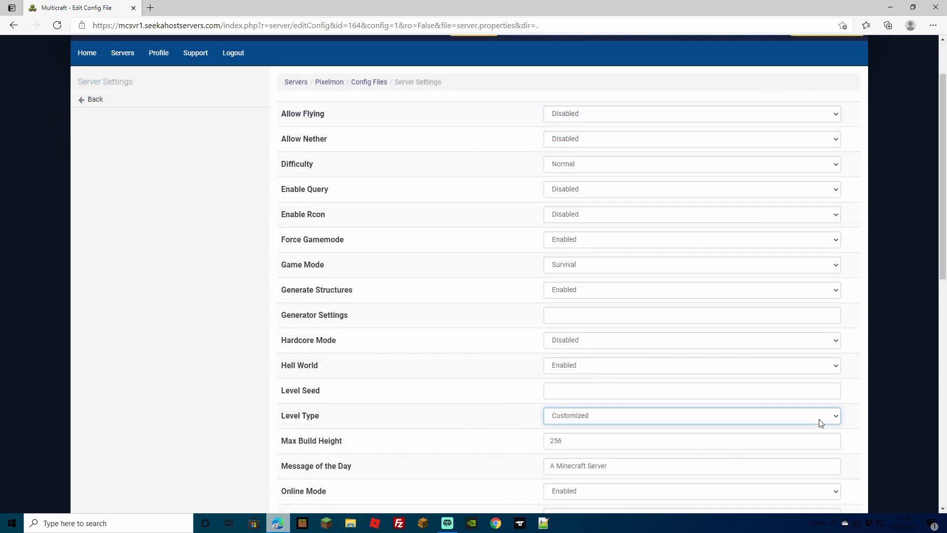
Choose a different level type and save the server settings.
{"action": "left_click", "coordinate": [826, 414]}
{"action": "left_click", "coordinate": [572, 393]}
{"action": "scroll", "coordinate": [570, 396], "scroll_direction": "down", "scroll_amount": 10}
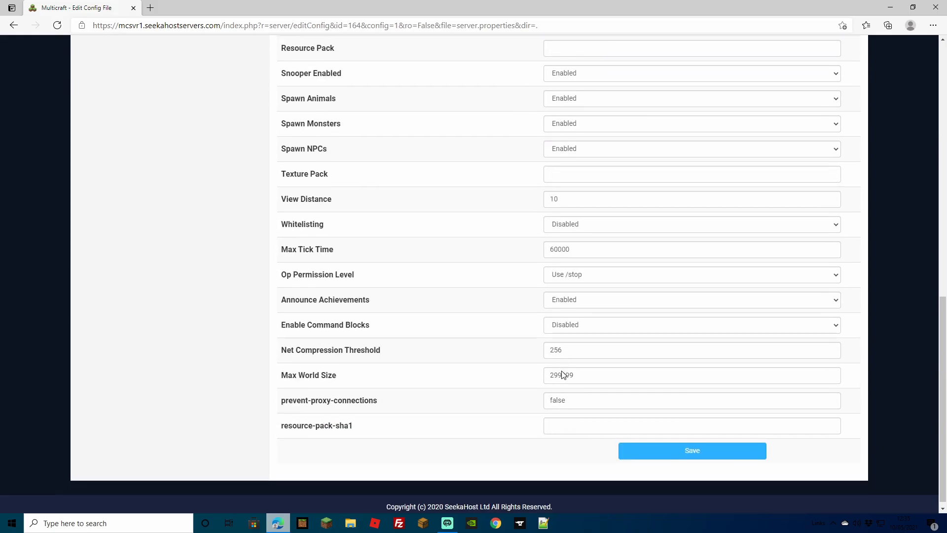
{"action": "left_click", "coordinate": [688, 450]}
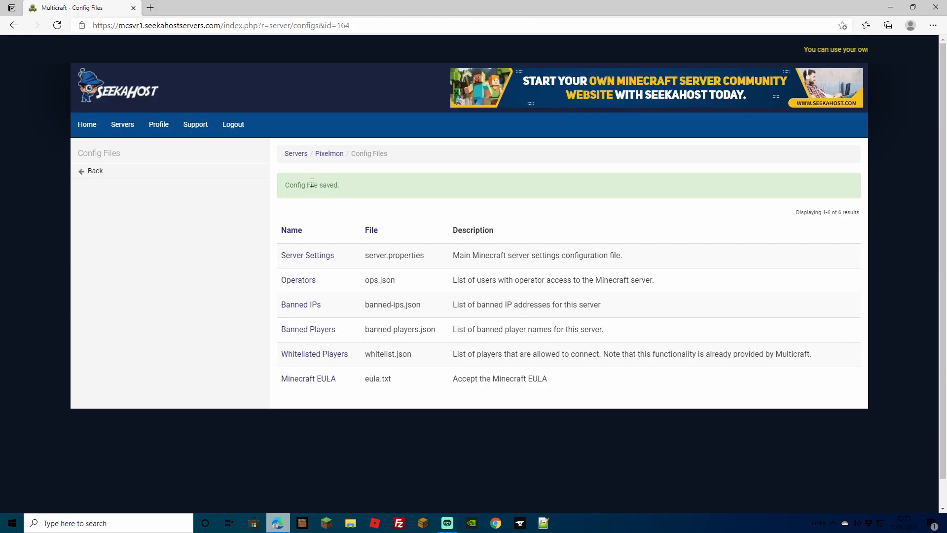
Open the upload form for the server's /mods directory in the FTP client, check its file size restrictions, and return to the Pixelmon server page.
{"action": "left_click", "coordinate": [330, 155]}
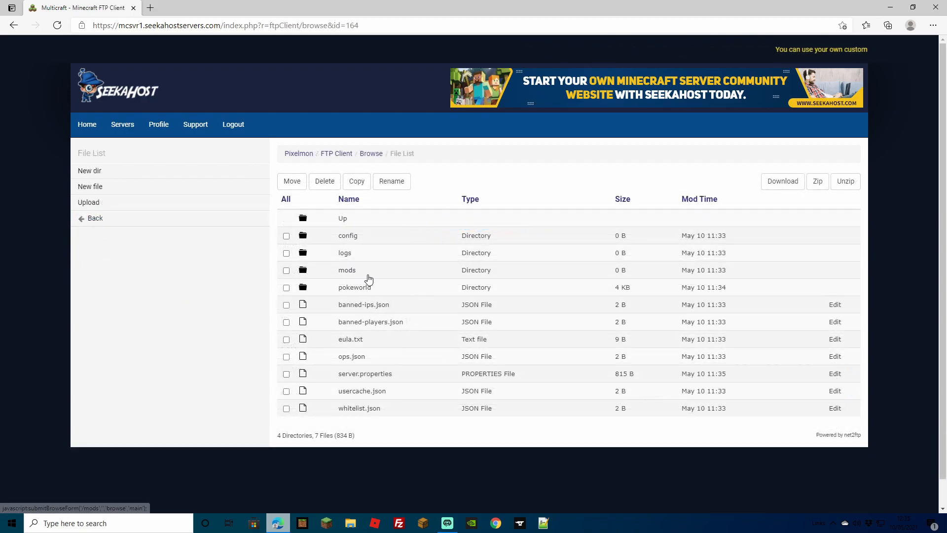
{"action": "left_click", "coordinate": [351, 287]}
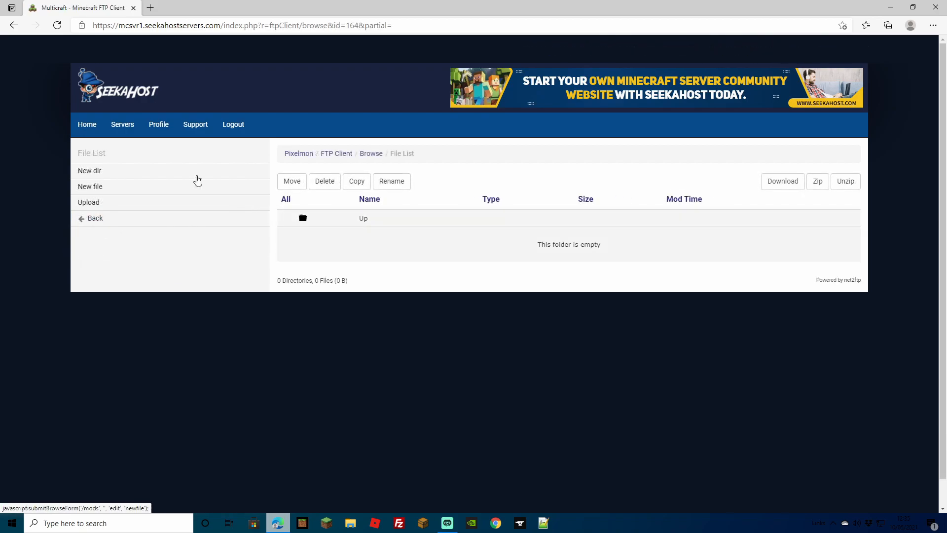
{"action": "left_click", "coordinate": [89, 203]}
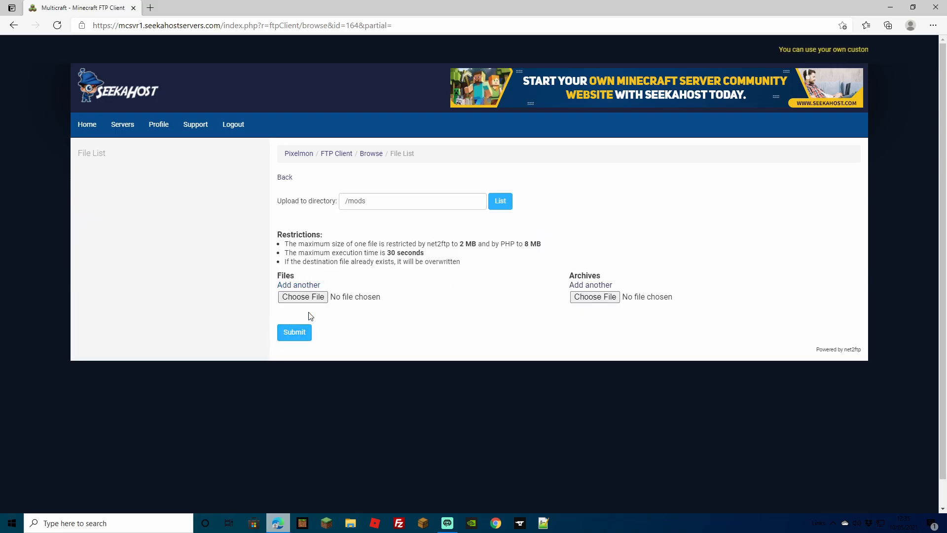
{"action": "left_click", "coordinate": [331, 153]}
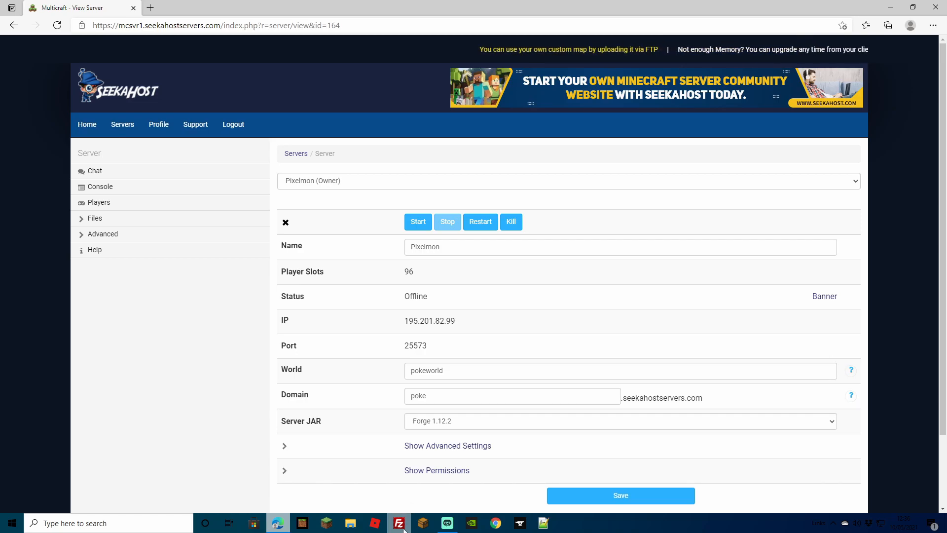
Switch to FileZilla, open the server's /mods directory on the remote side and E:\pixelmon on the local side.
{"action": "left_click", "coordinate": [399, 524]}
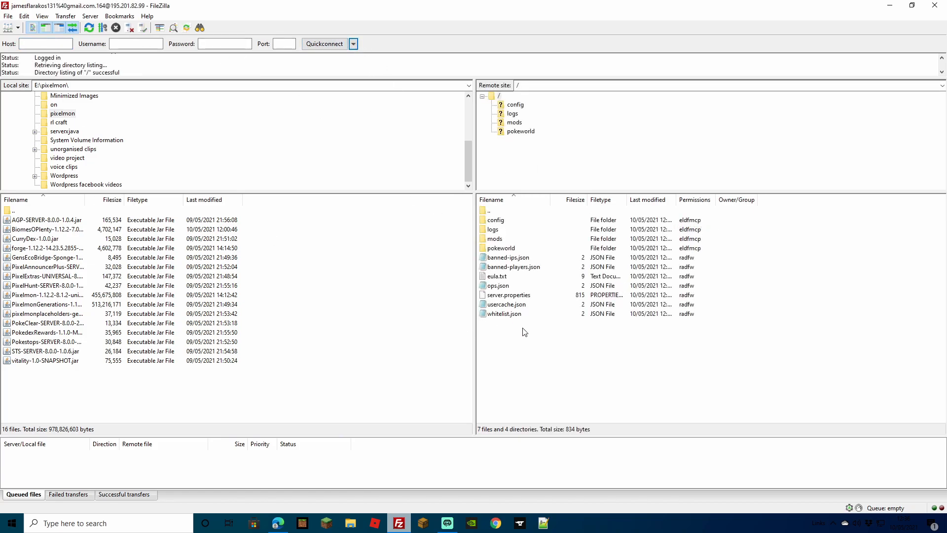
{"action": "double_click", "coordinate": [495, 240]}
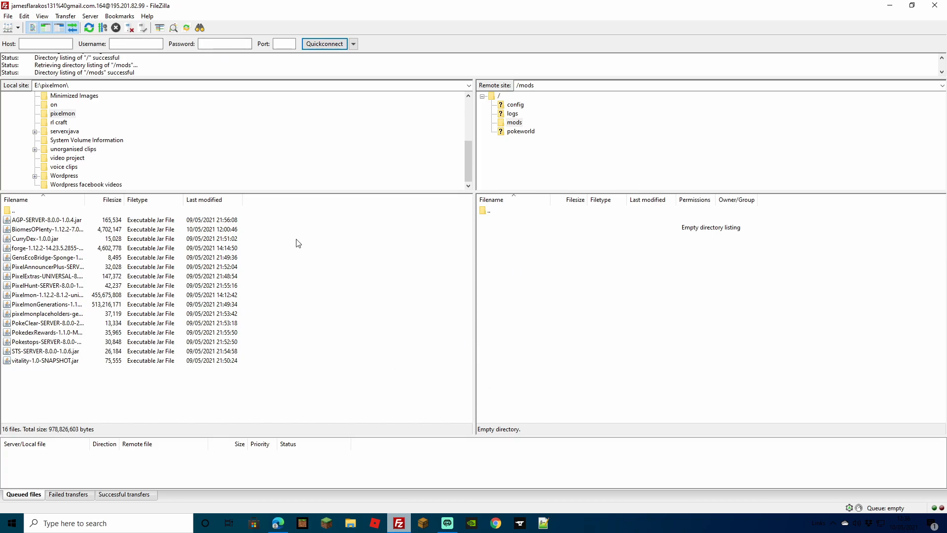
{"action": "double_click", "coordinate": [17, 213]}
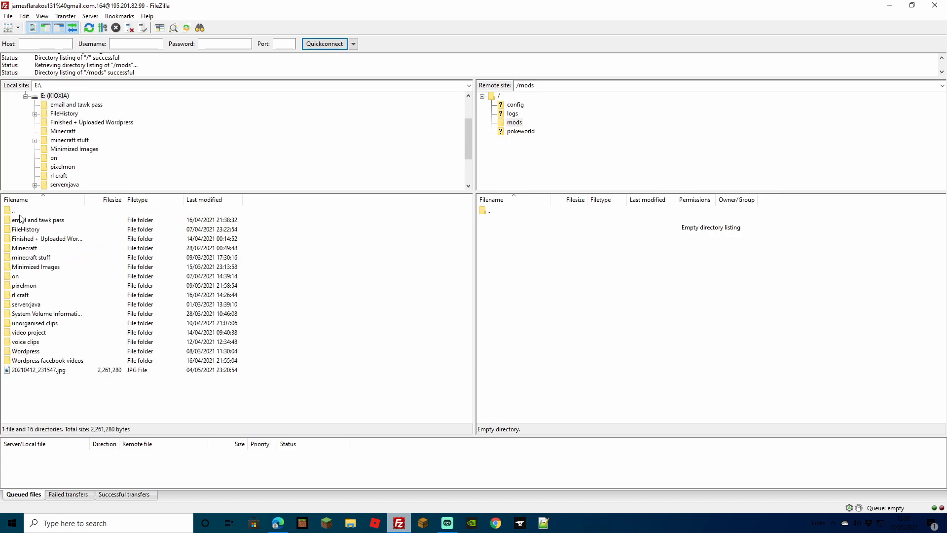
{"action": "double_click", "coordinate": [25, 286]}
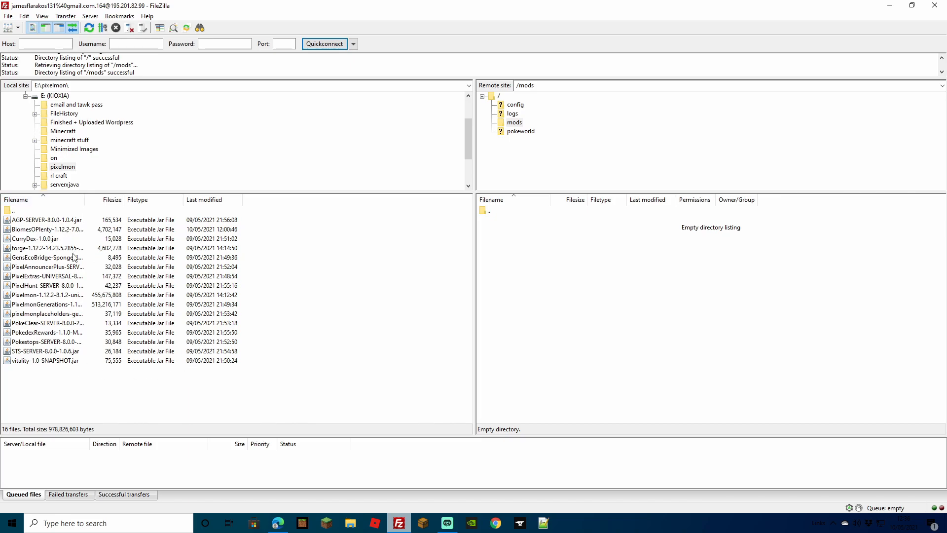
Upload the PixelmonGenerations, AGP-SERVER, PixelExtras, PixelHunt, PokeClear, Pokestops and vitality JAR files to the server's /mods directory.
{"action": "left_click", "coordinate": [40, 306]}
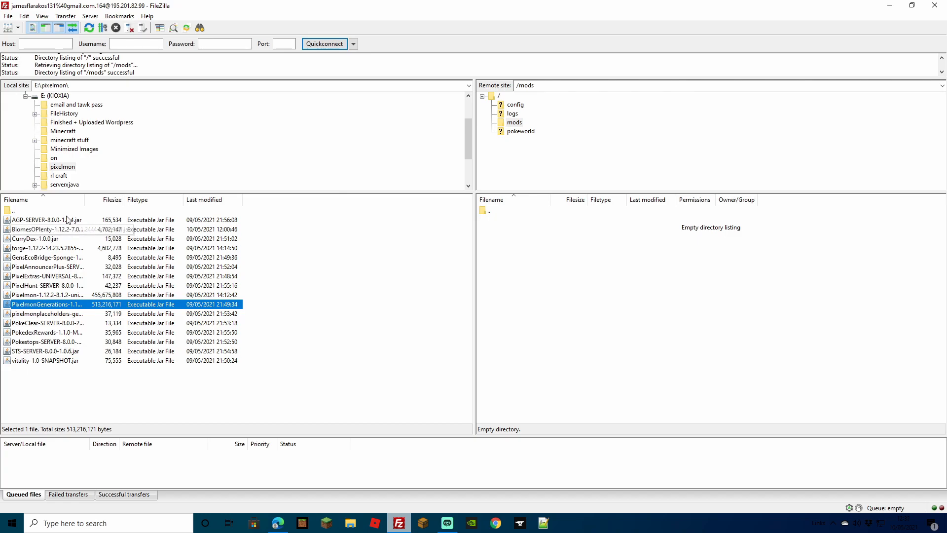
{"action": "left_click", "coordinate": [35, 222], "text": "ctrl"}
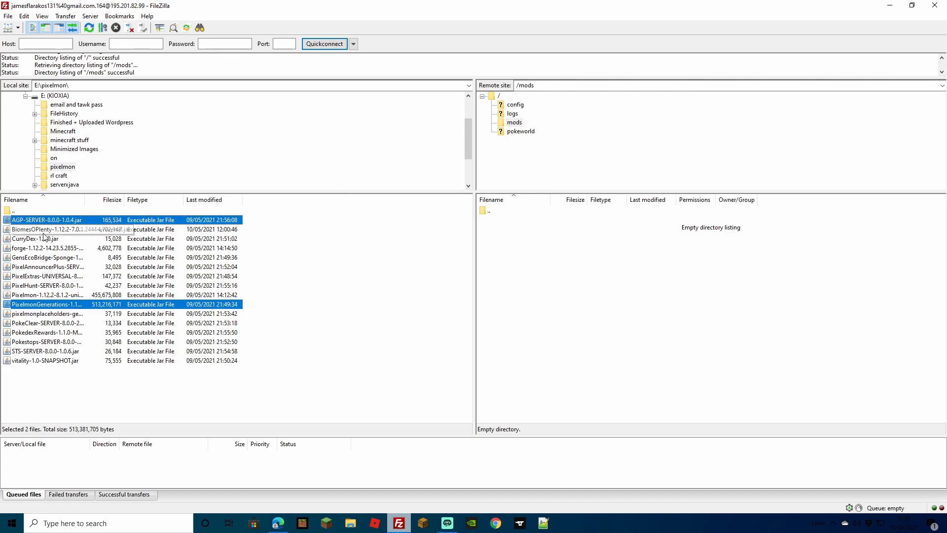
{"action": "left_click", "coordinate": [30, 277], "text": "ctrl"}
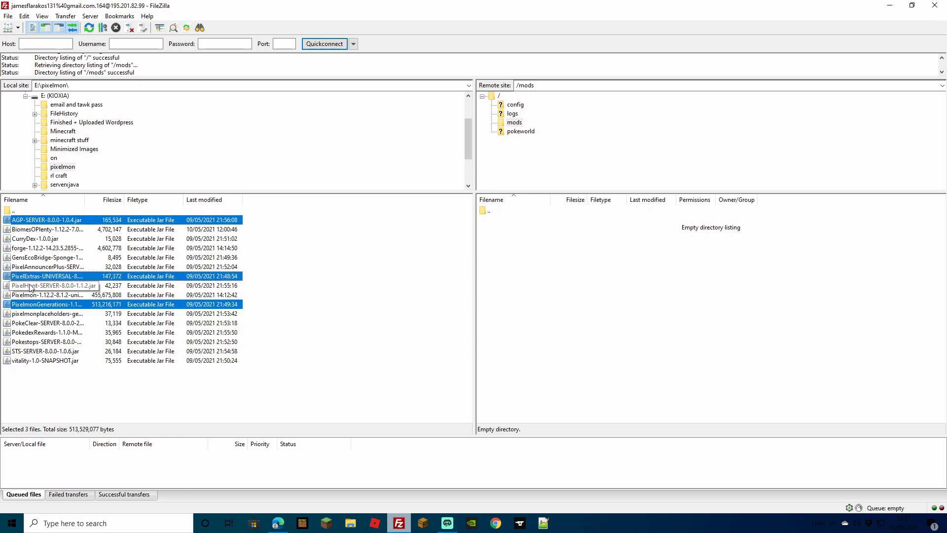
{"action": "left_click", "coordinate": [29, 286], "text": "ctrl"}
{"action": "left_click", "coordinate": [31, 325], "text": "ctrl"}
{"action": "left_click", "coordinate": [33, 343], "text": "ctrl"}
{"action": "left_click", "coordinate": [26, 362], "text": "ctrl"}
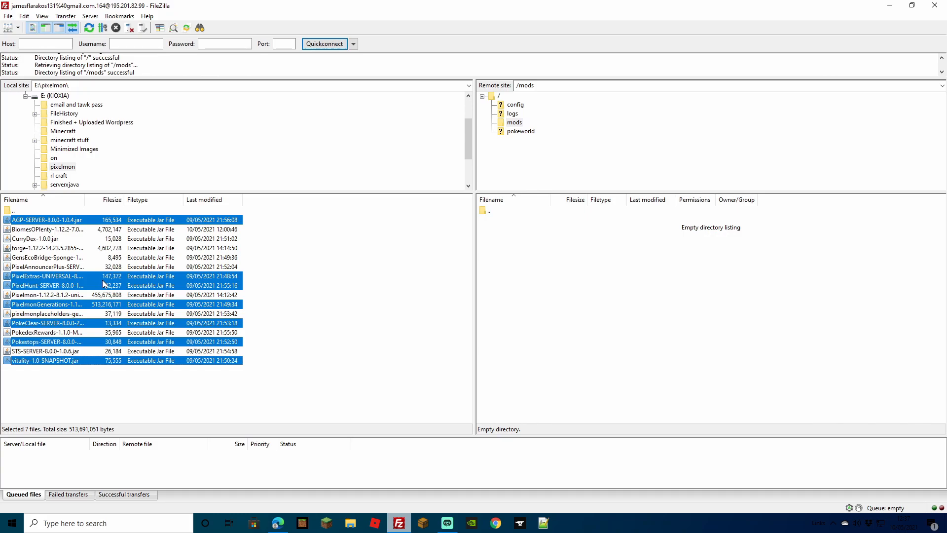
{"action": "left_click_drag", "start_coordinate": [600, 314], "coordinate": [603, 317]}
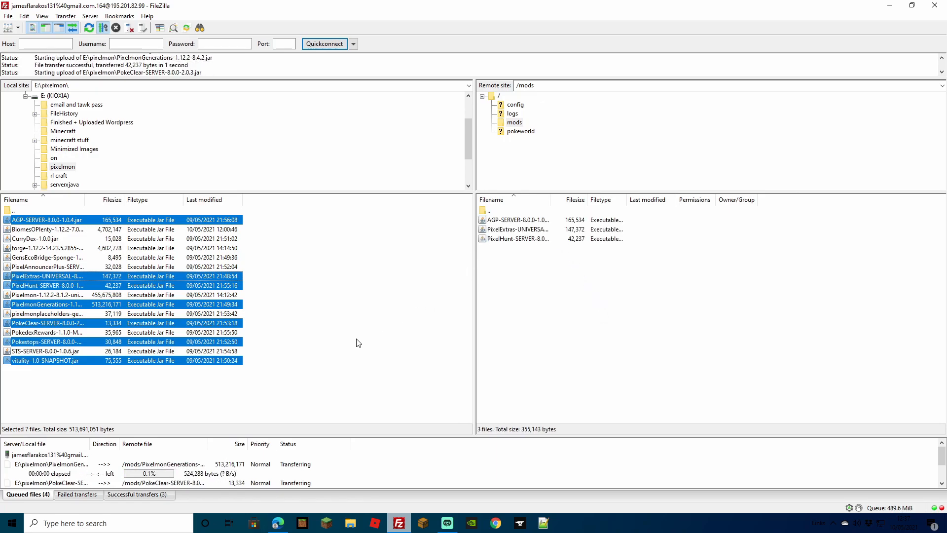
Check the server's mods directory in the browser FTP client, and close FileZilla once all transfers have finished.
{"action": "left_click", "coordinate": [279, 524]}
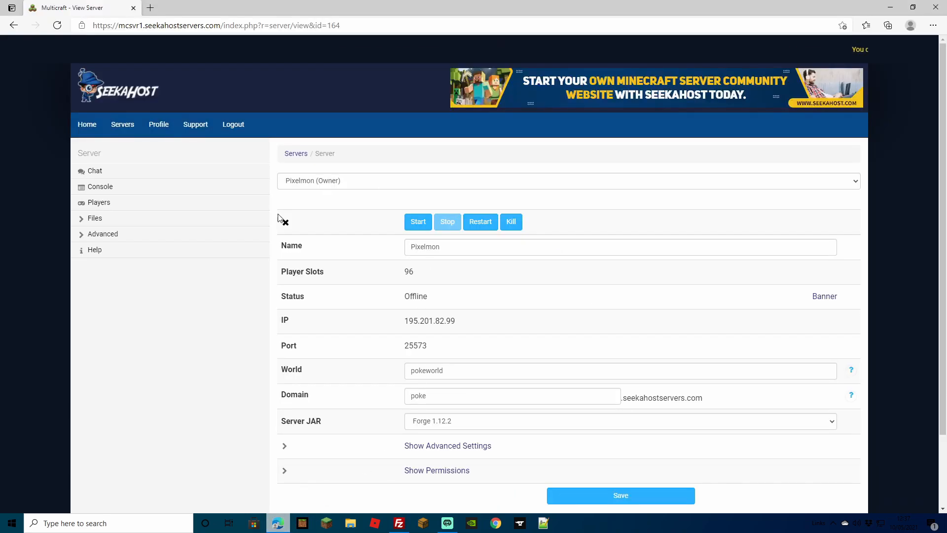
{"action": "left_click", "coordinate": [91, 218]}
{"action": "left_click", "coordinate": [347, 270]}
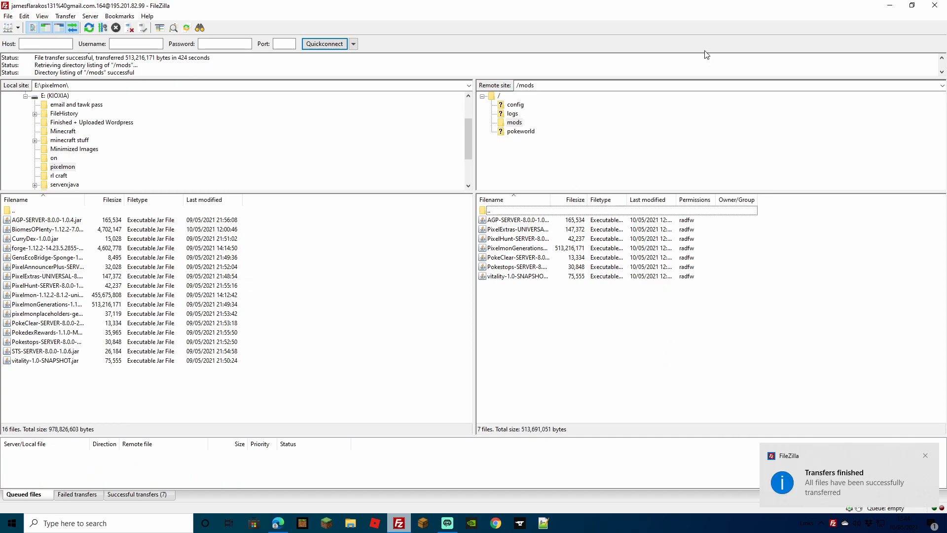
{"action": "left_click", "coordinate": [937, 7]}
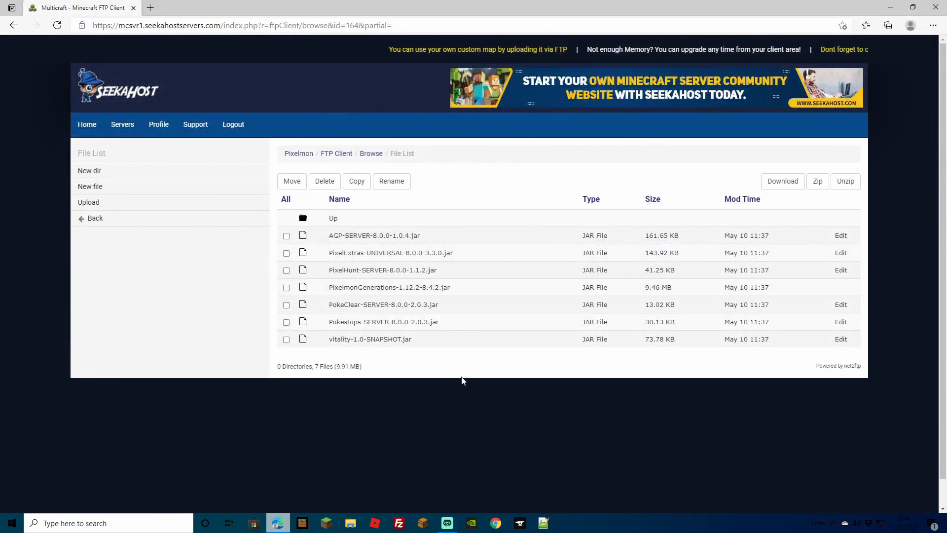
Delete the pokeworld directory through the server's FTP file access and return to the Pixelmon server page.
{"action": "left_click", "coordinate": [299, 154]}
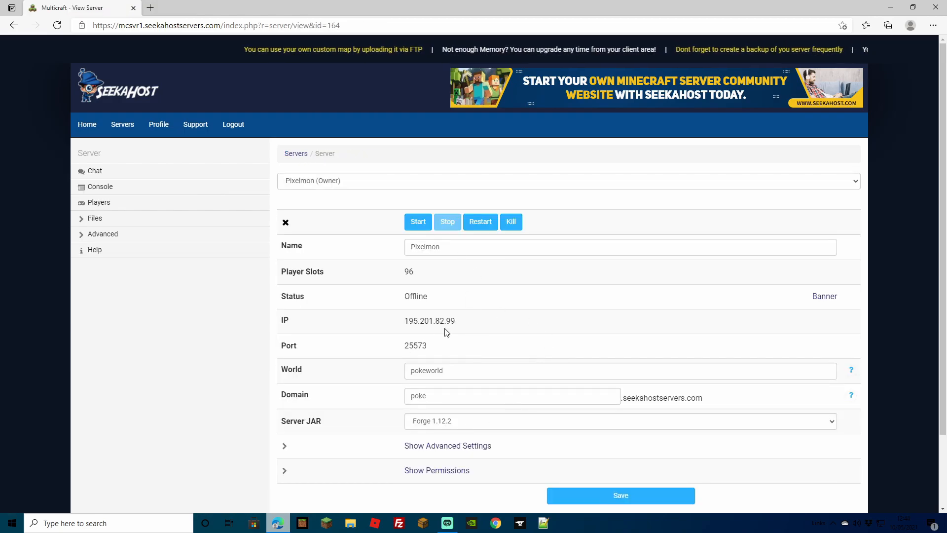
{"action": "left_click", "coordinate": [99, 222]}
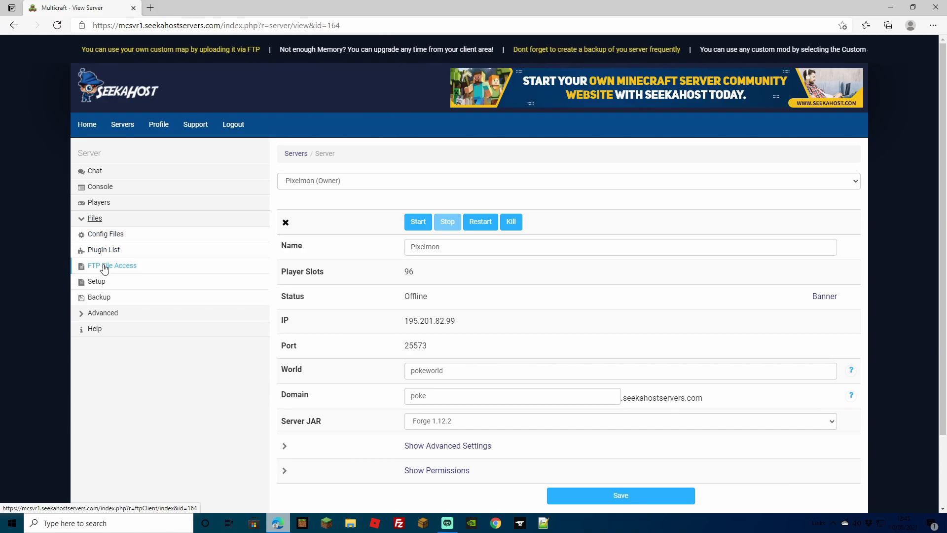
{"action": "left_click", "coordinate": [101, 266]}
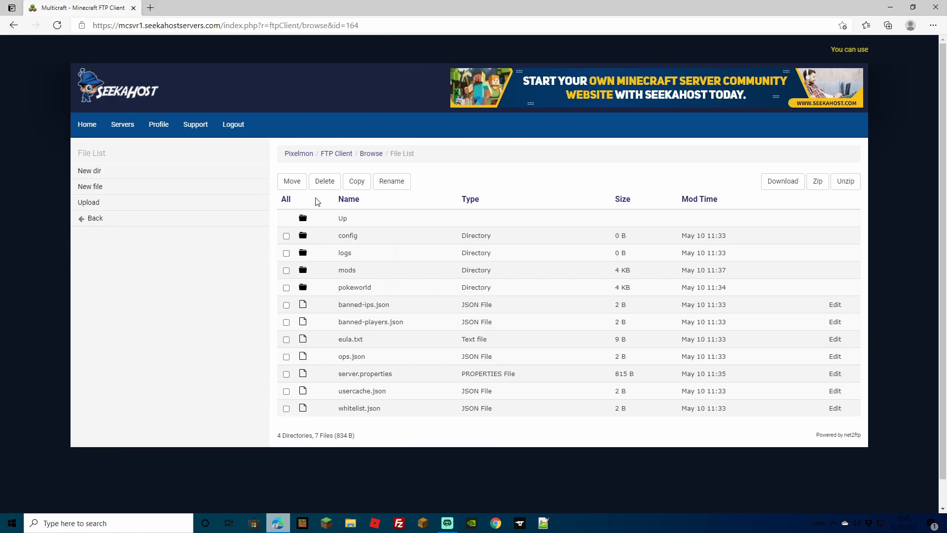
{"action": "left_click", "coordinate": [287, 288]}
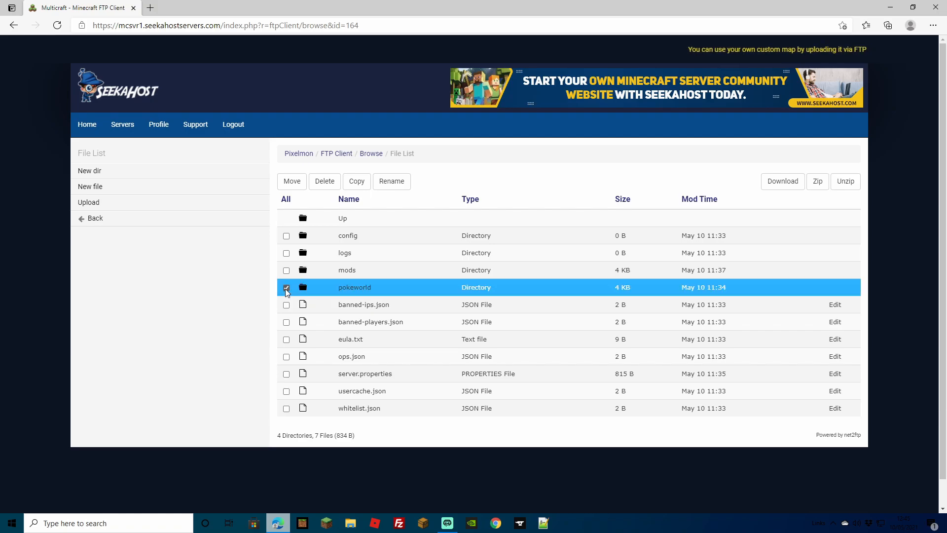
{"action": "left_click", "coordinate": [324, 187]}
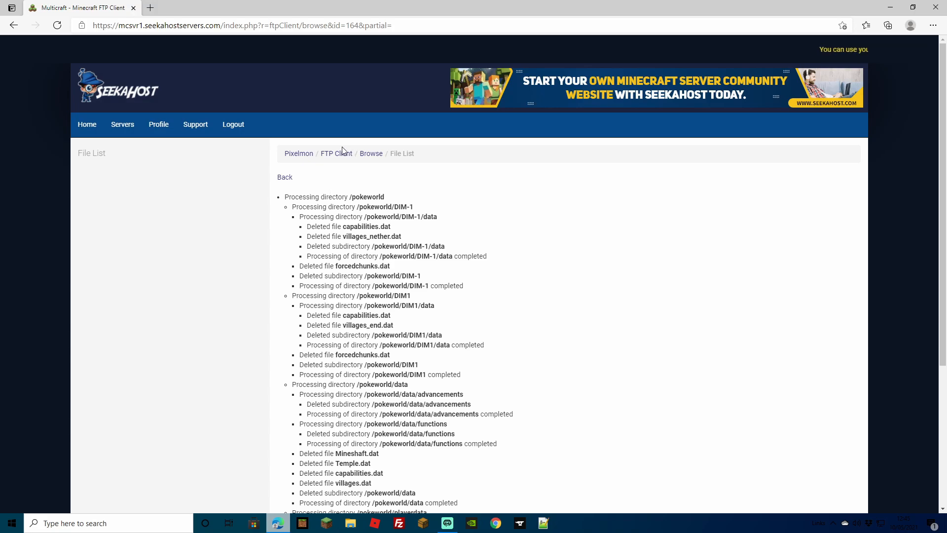
{"action": "left_click", "coordinate": [300, 155]}
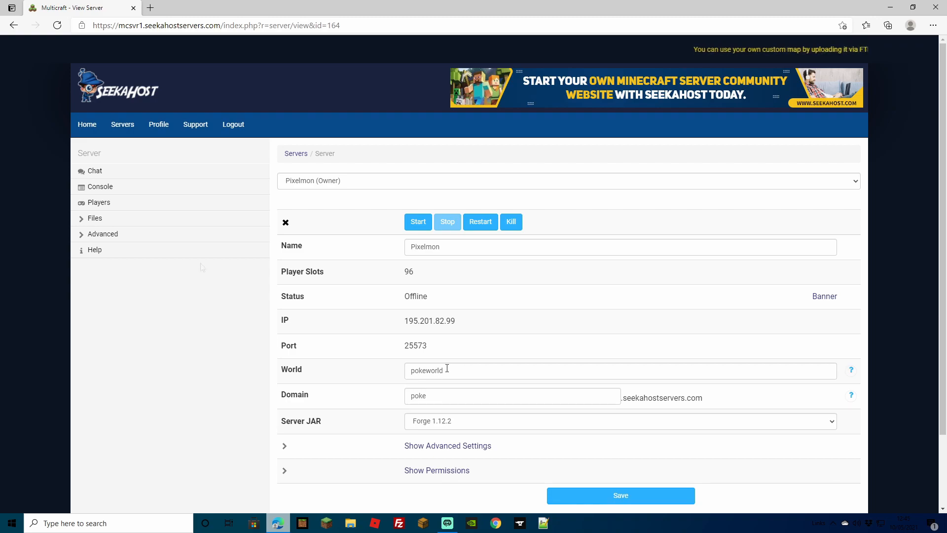
Open server.properties for editing through FTP file access, set level-type to BIOMESOP and save the file.
{"action": "left_click", "coordinate": [99, 218]}
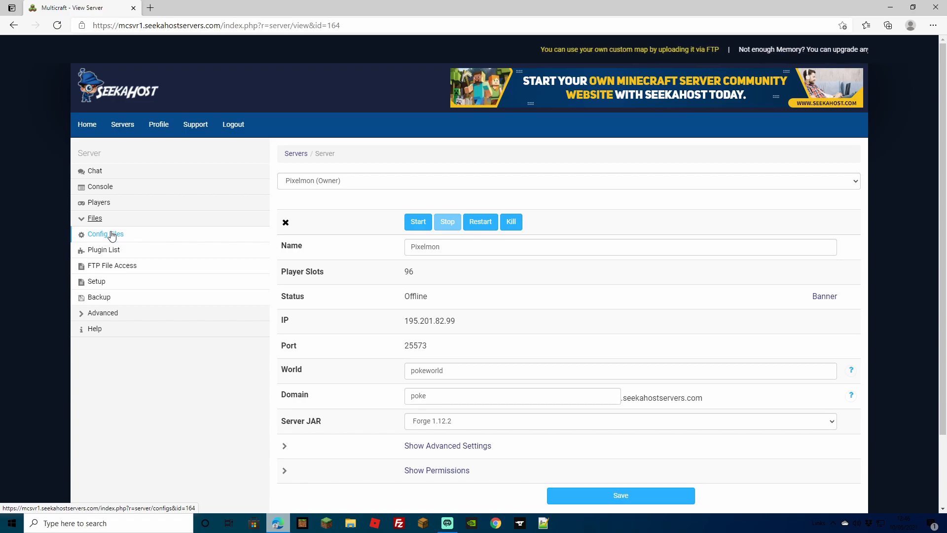
{"action": "left_click", "coordinate": [118, 268]}
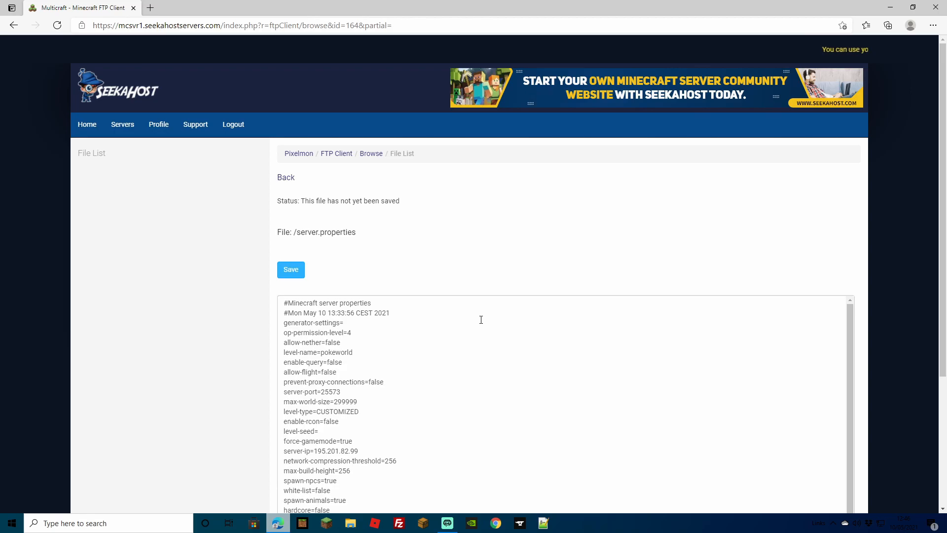
{"action": "scroll", "coordinate": [479, 322], "scroll_direction": "down", "scroll_amount": 1}
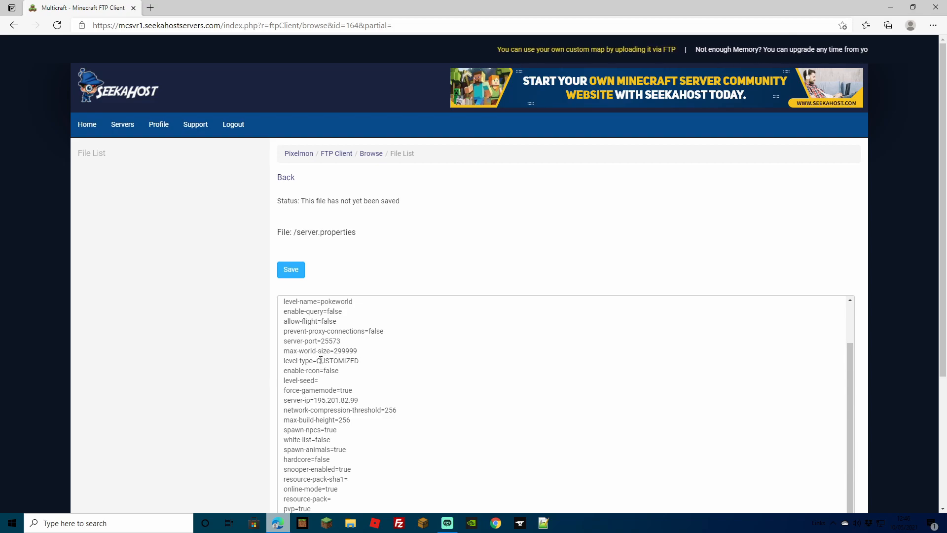
{"action": "left_click_drag", "start_coordinate": [318, 360], "coordinate": [360, 361]}
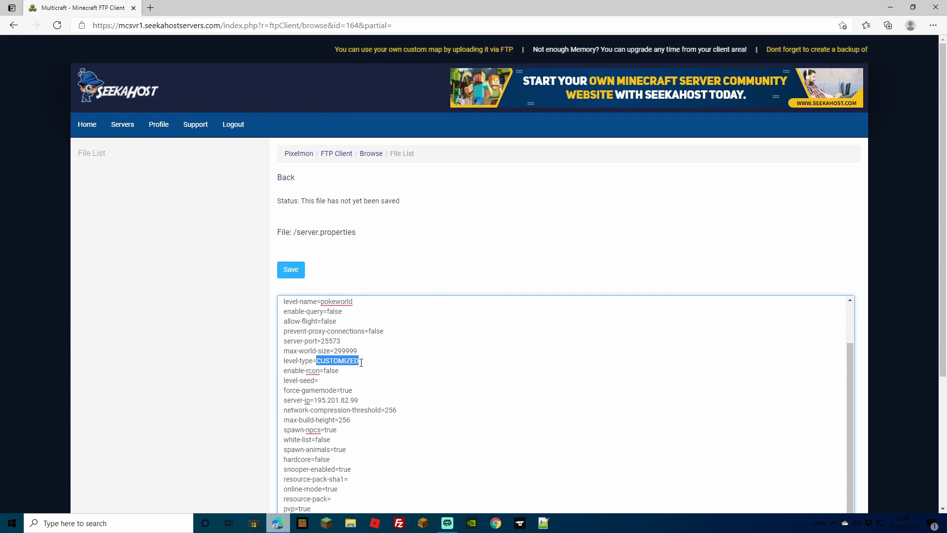
{"action": "type", "text": "BIOMESOP"}
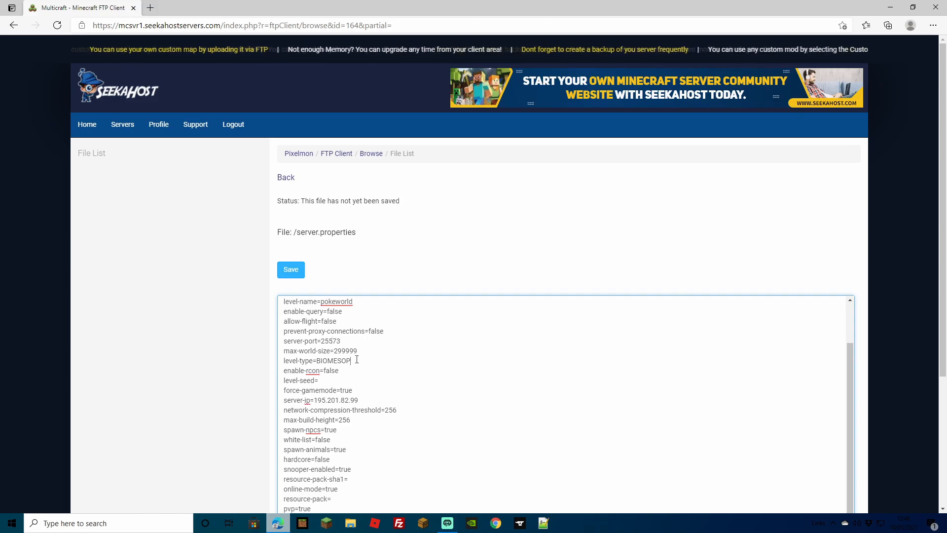
{"action": "left_click", "coordinate": [293, 275]}
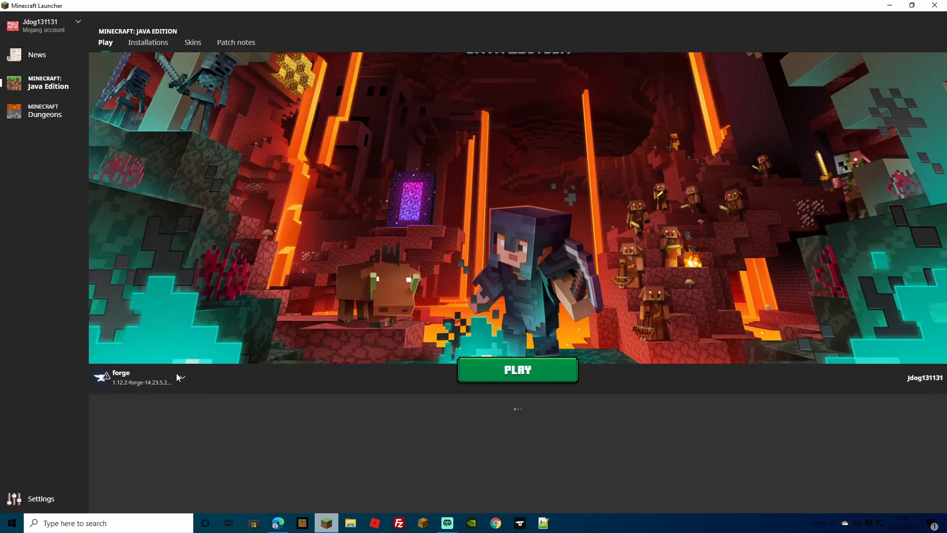
Launch Minecraft with the forge 1.12.2 installation from the Minecraft Launcher and join the Pixelmon server from the multiplayer list.
{"action": "left_click", "coordinate": [472, 378]}
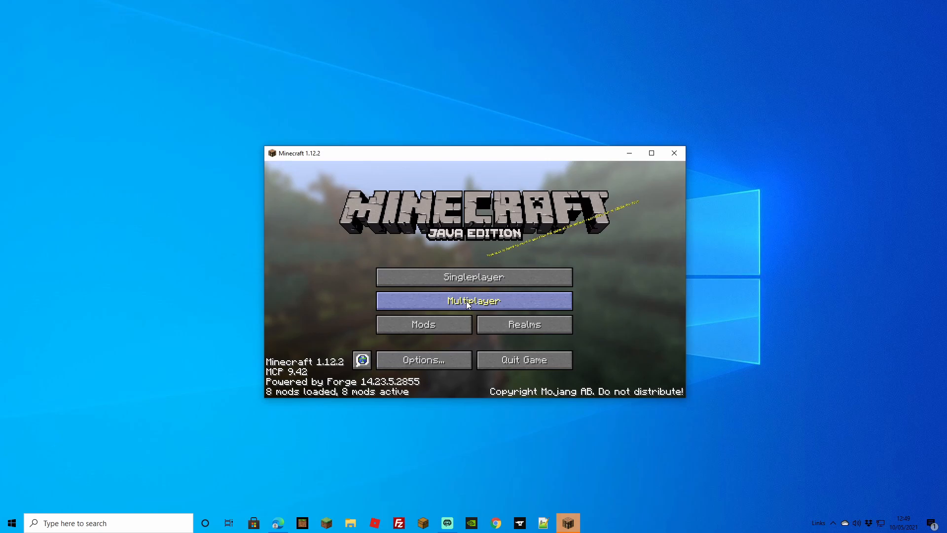
{"action": "left_click", "coordinate": [468, 303]}
{"action": "left_click", "coordinate": [565, 362]}
{"action": "left_click", "coordinate": [565, 362]}
{"action": "scroll", "coordinate": [354, 256], "scroll_direction": "down", "scroll_amount": 5}
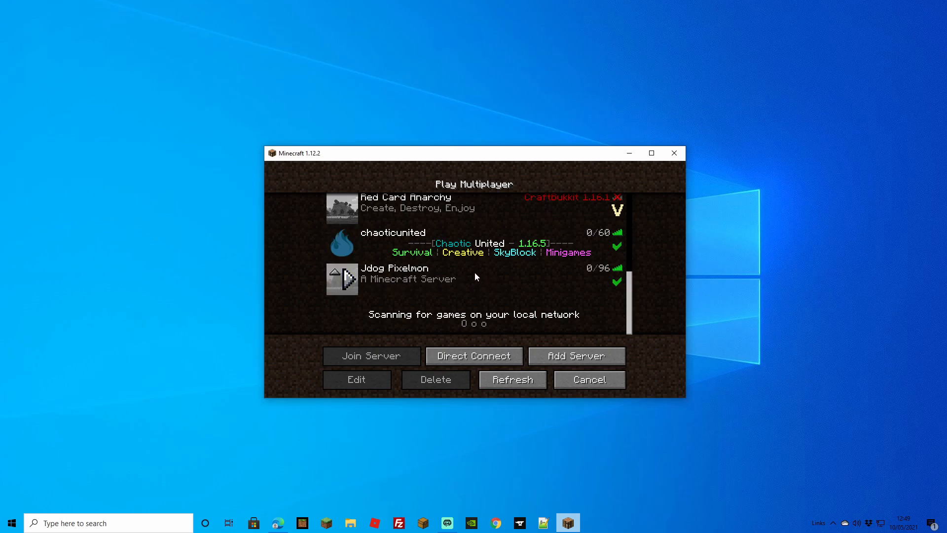
{"action": "left_click", "coordinate": [584, 280]}
{"action": "left_click", "coordinate": [368, 356]}
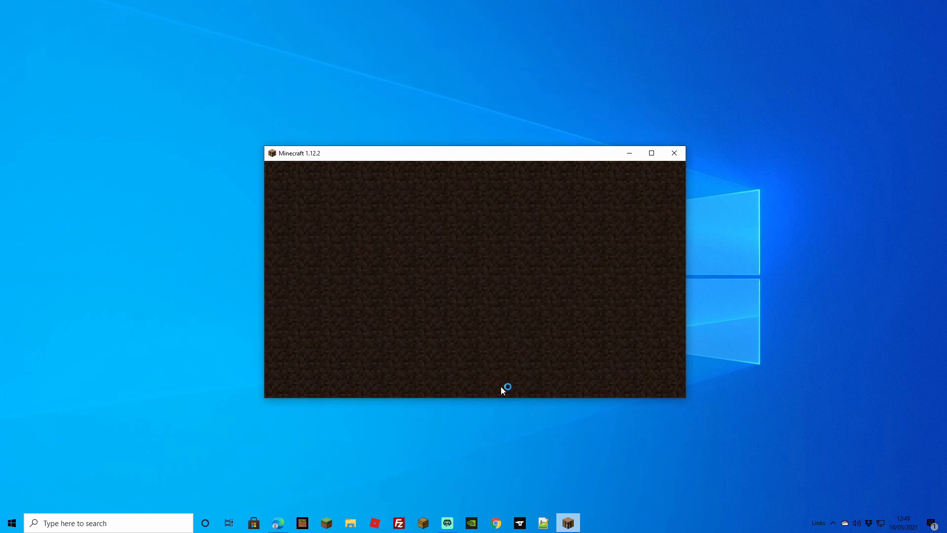